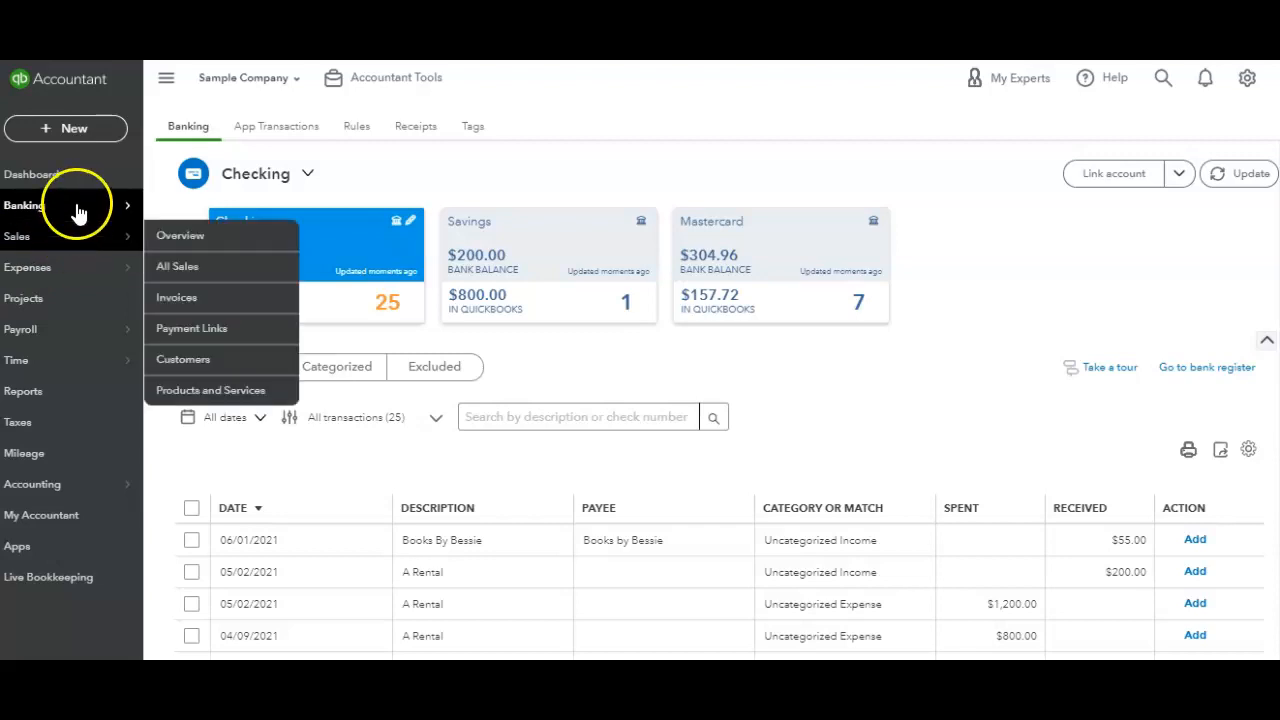
# Open the 06/01/2021 Books By Bessie bank transaction and look through its vendor/customer choices, keeping Books by Bessie.
pyautogui.moveTo(80, 206)
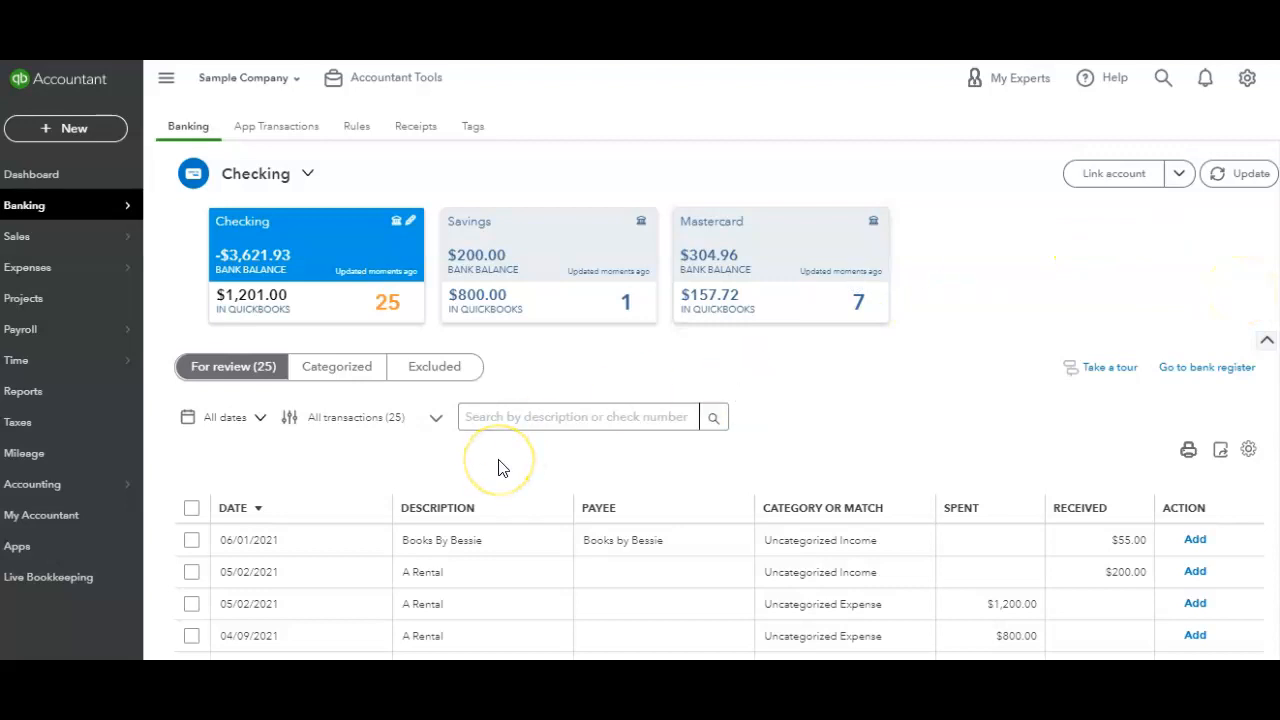
pyautogui.click(517, 551)
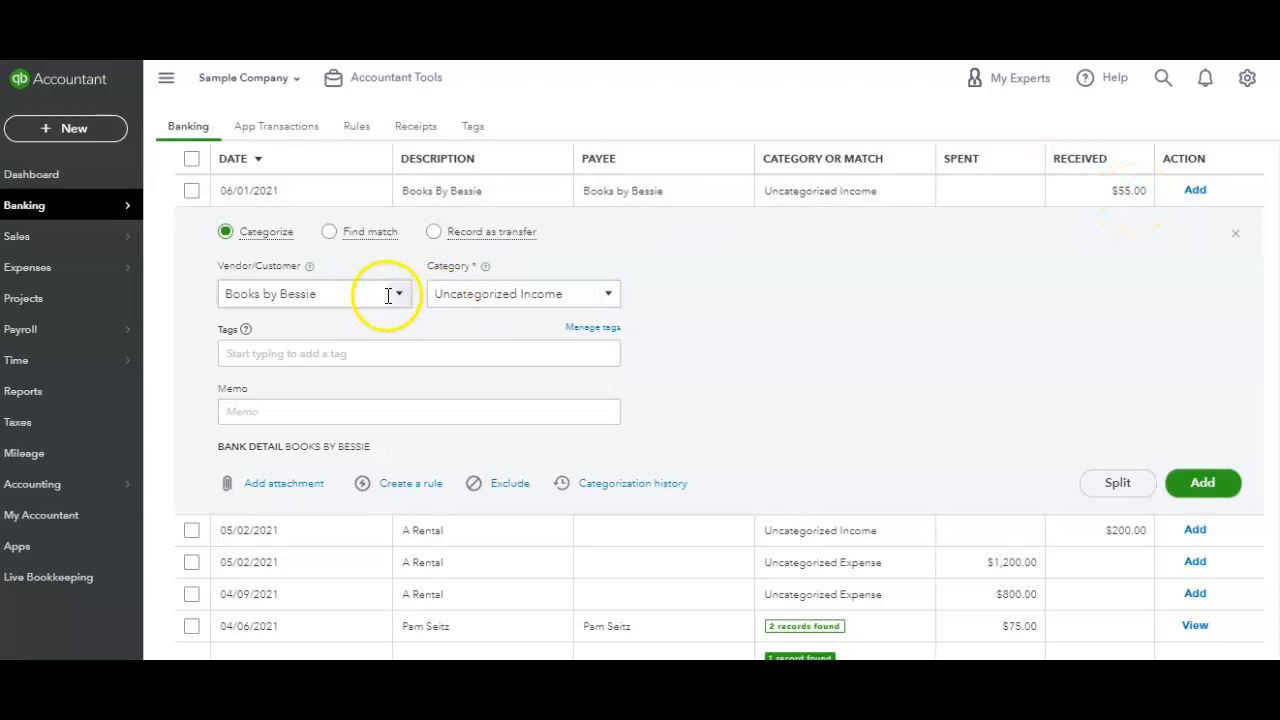
pyautogui.click(343, 293)
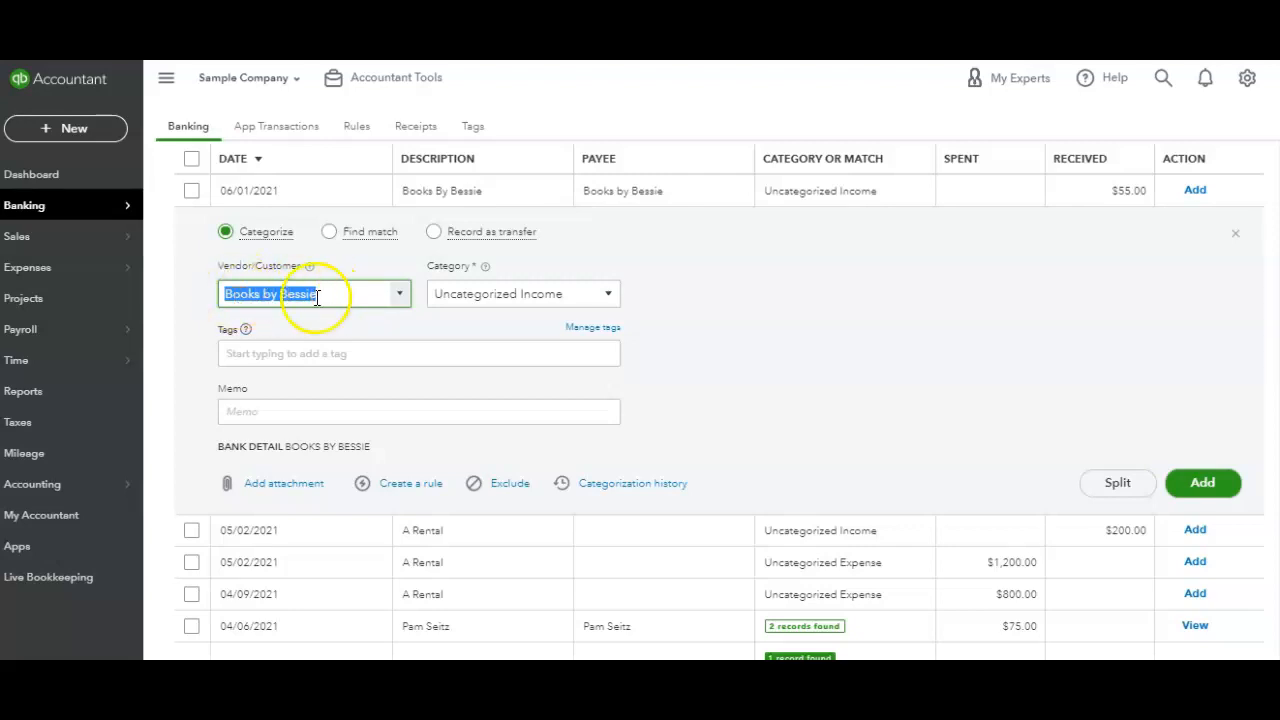
pyautogui.click(398, 296)
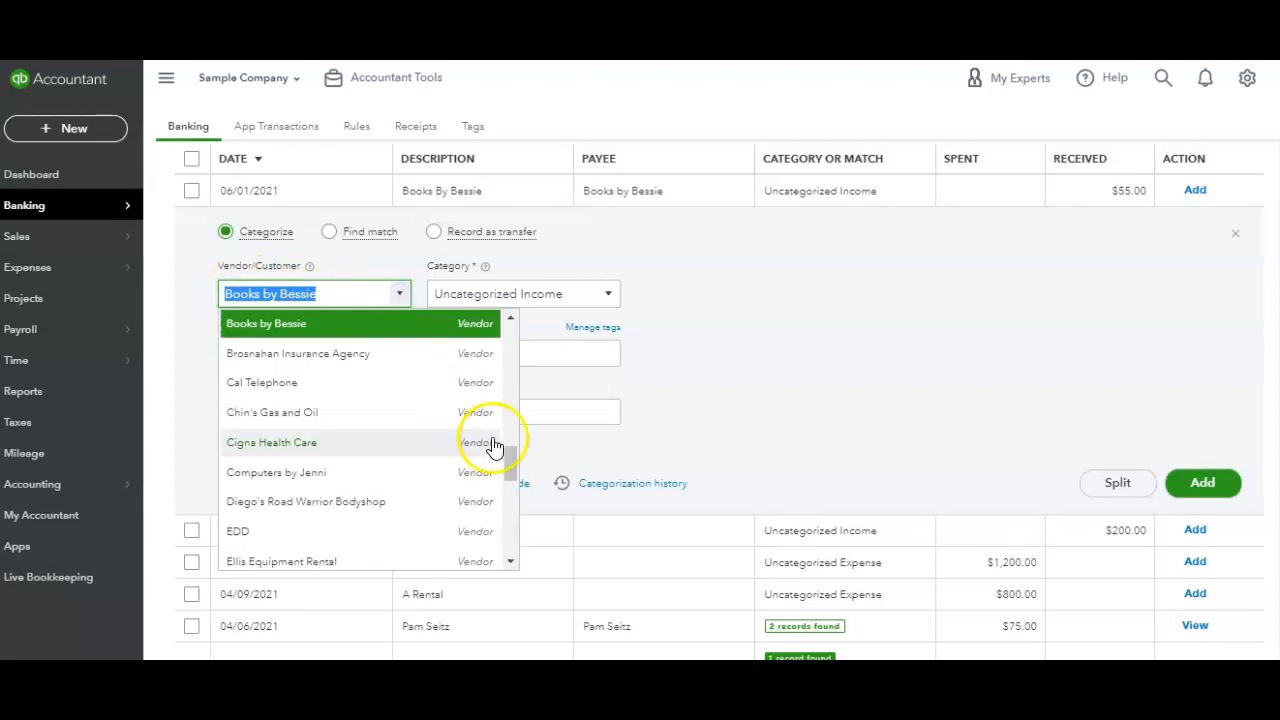
pyautogui.moveTo(503, 452); pyautogui.dragTo(657, 405)
pyautogui.click(657, 405)
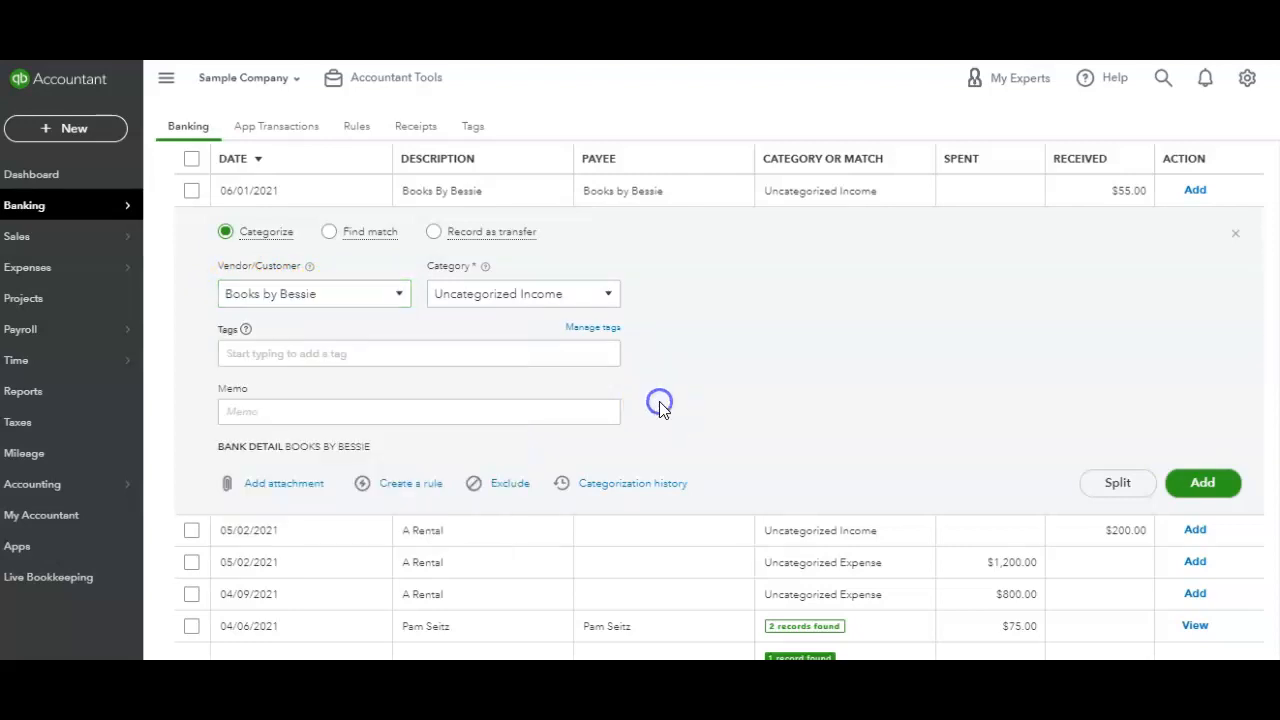
# Look through the account categories and set the Books By Bessie transaction's category to Fees Billed.
pyautogui.click(596, 303)
pyautogui.click(606, 294)
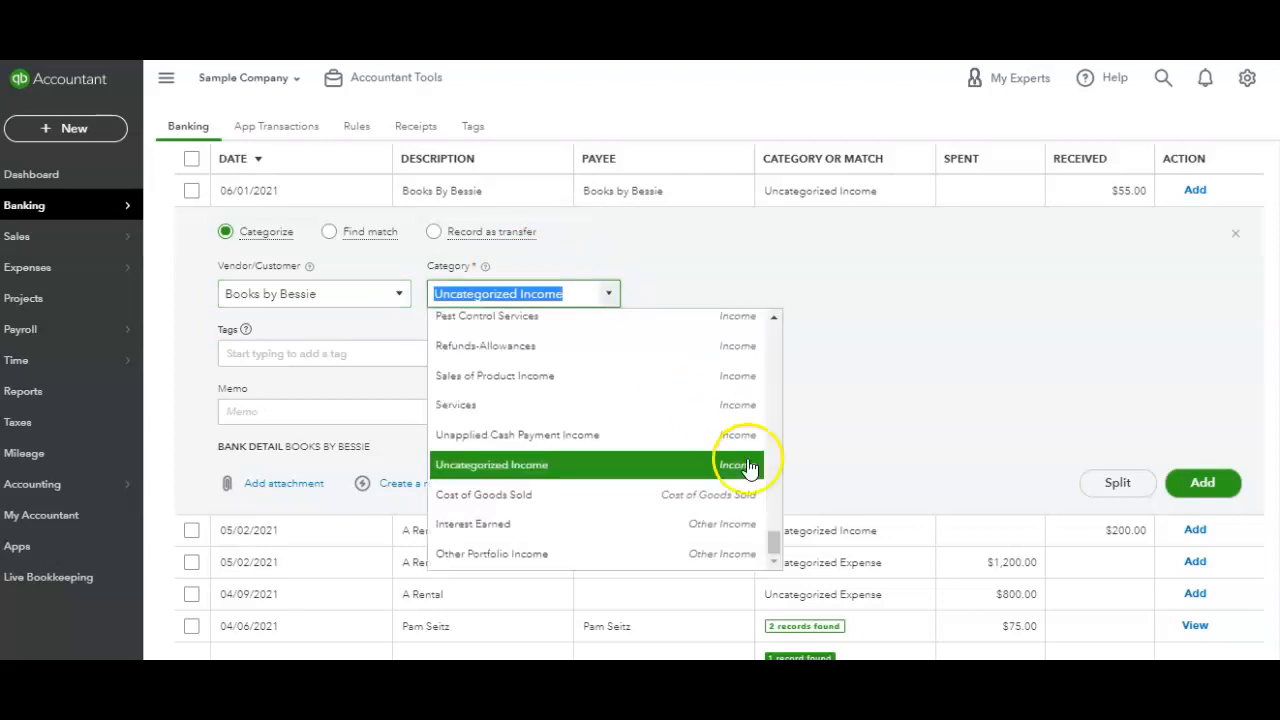
pyautogui.moveTo(775, 539); pyautogui.dragTo(772, 535)
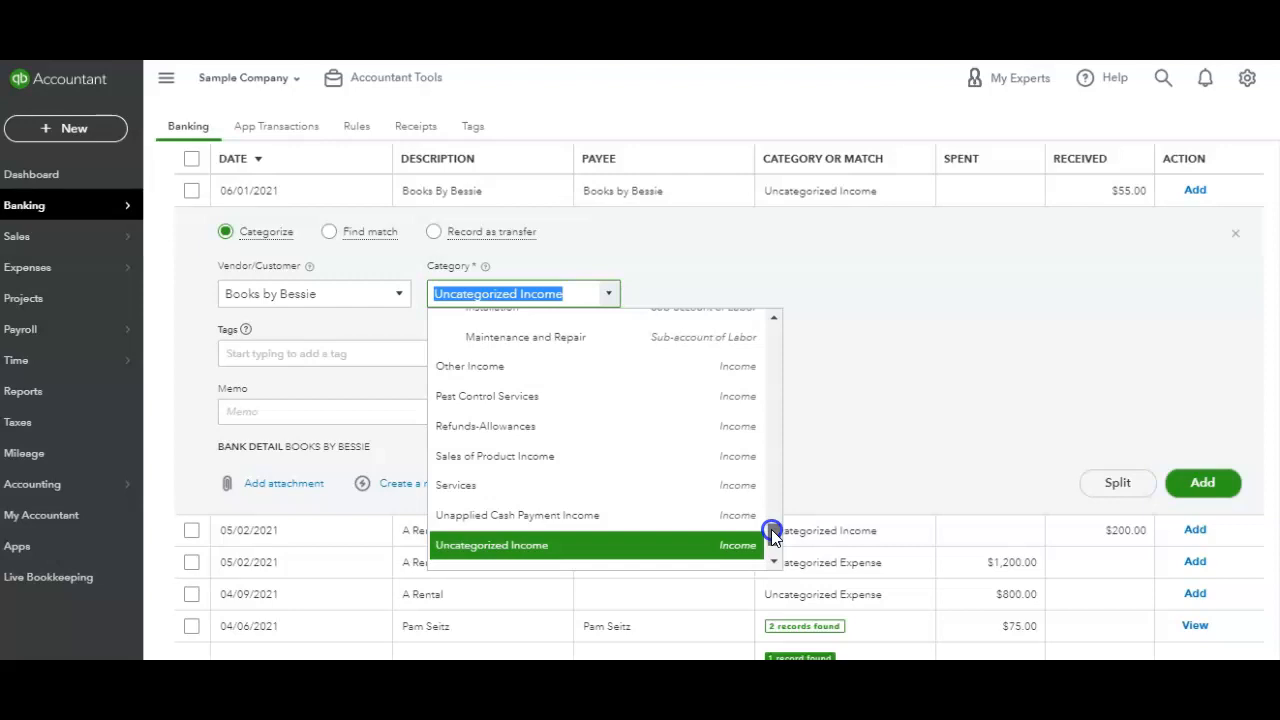
pyautogui.moveTo(772, 535); pyautogui.dragTo(757, 507)
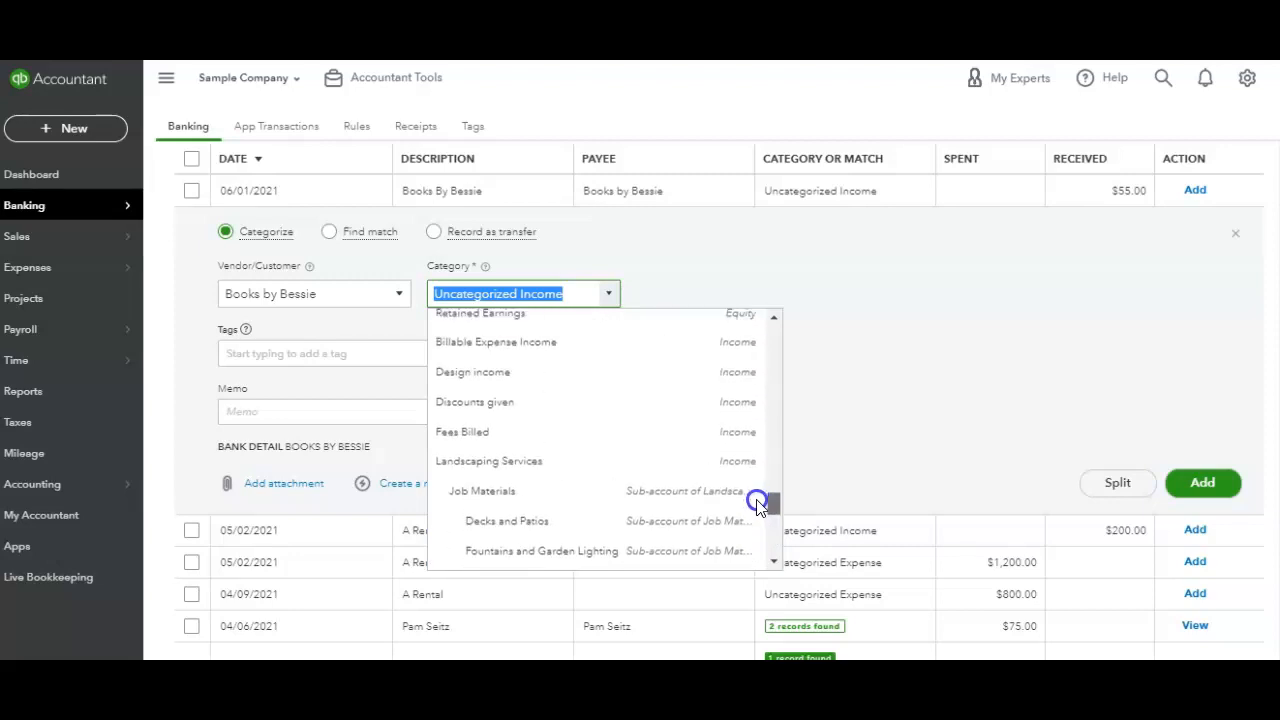
pyautogui.moveTo(757, 507); pyautogui.dragTo(746, 468)
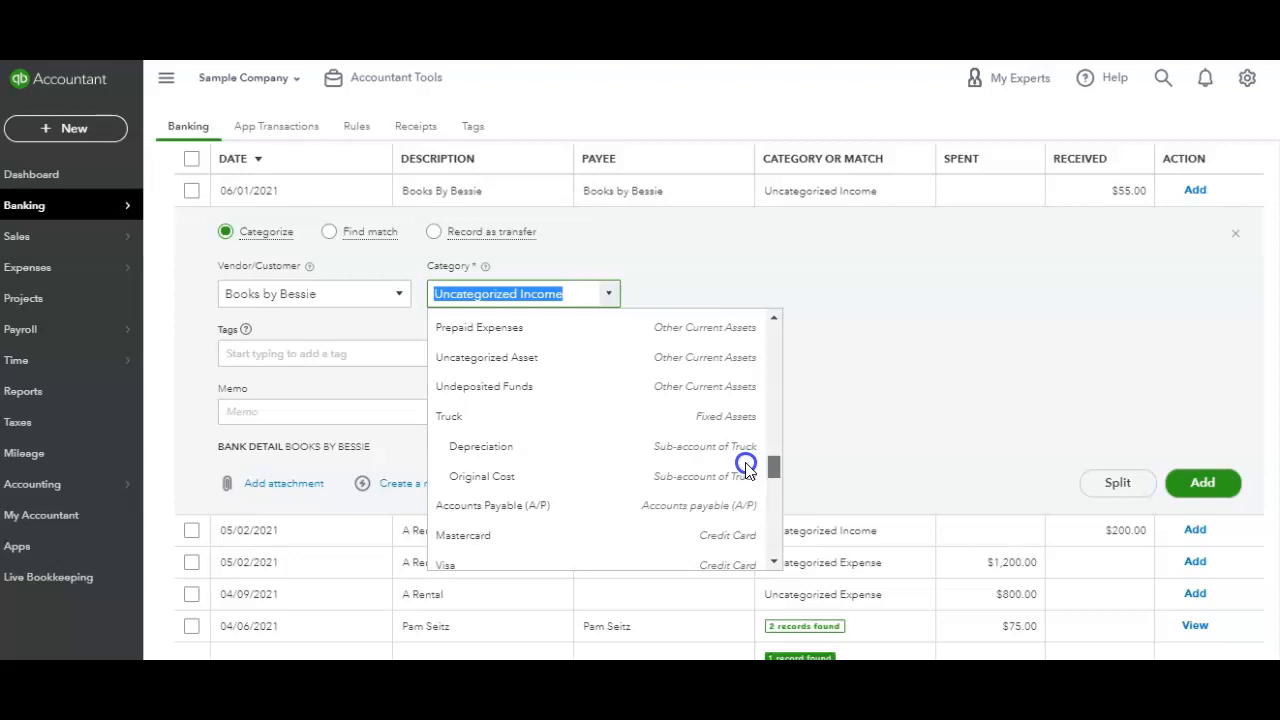
pyautogui.moveTo(746, 470); pyautogui.dragTo(744, 507)
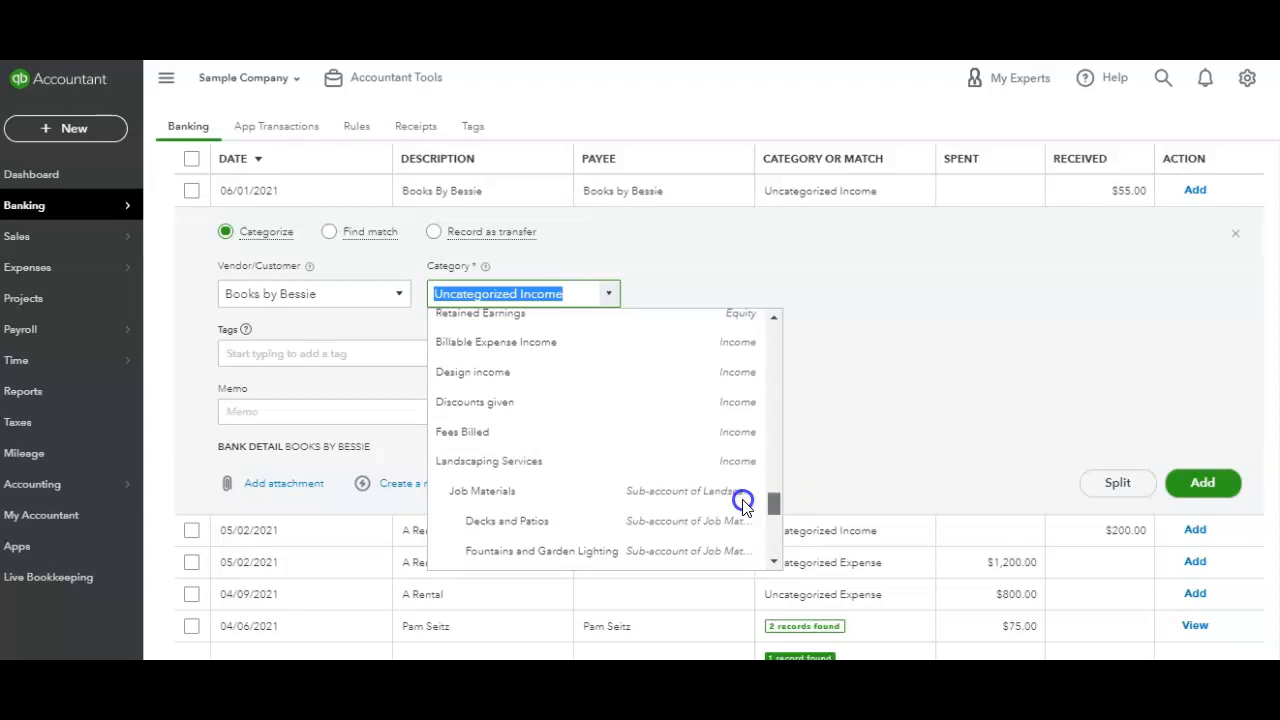
pyautogui.scroll(-1, 743, 507)
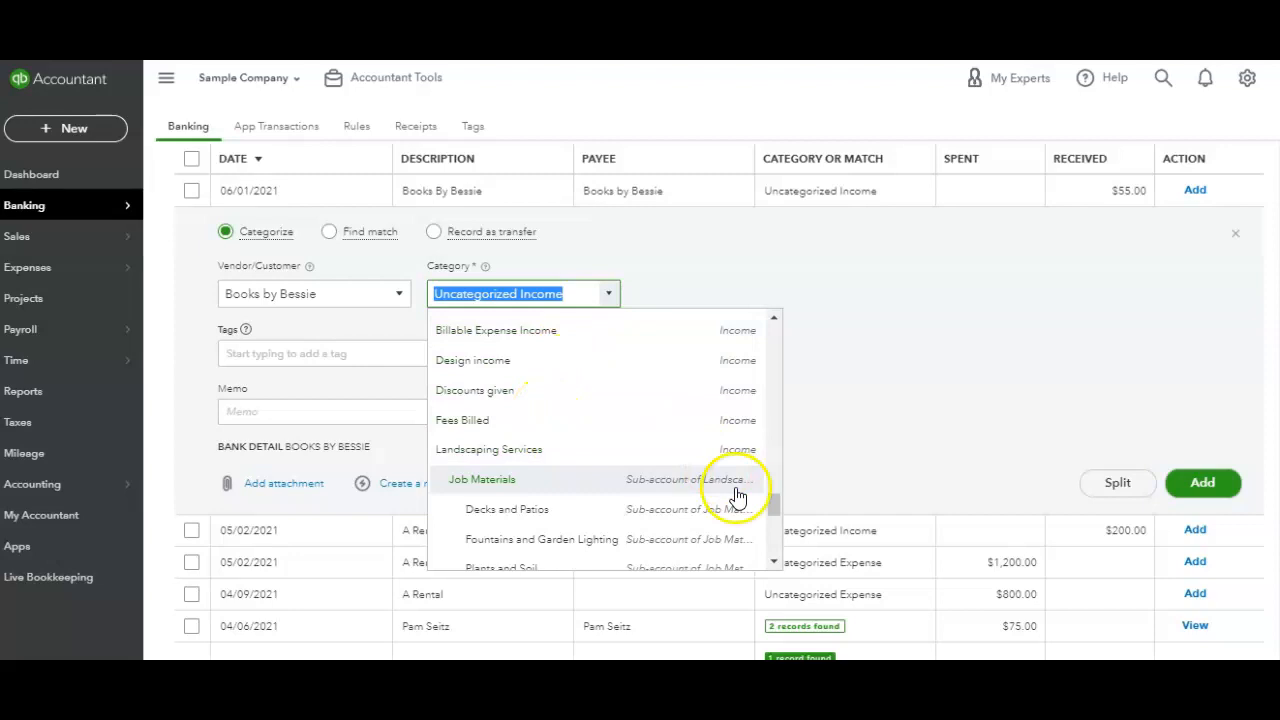
pyautogui.moveTo(773, 509); pyautogui.dragTo(776, 512)
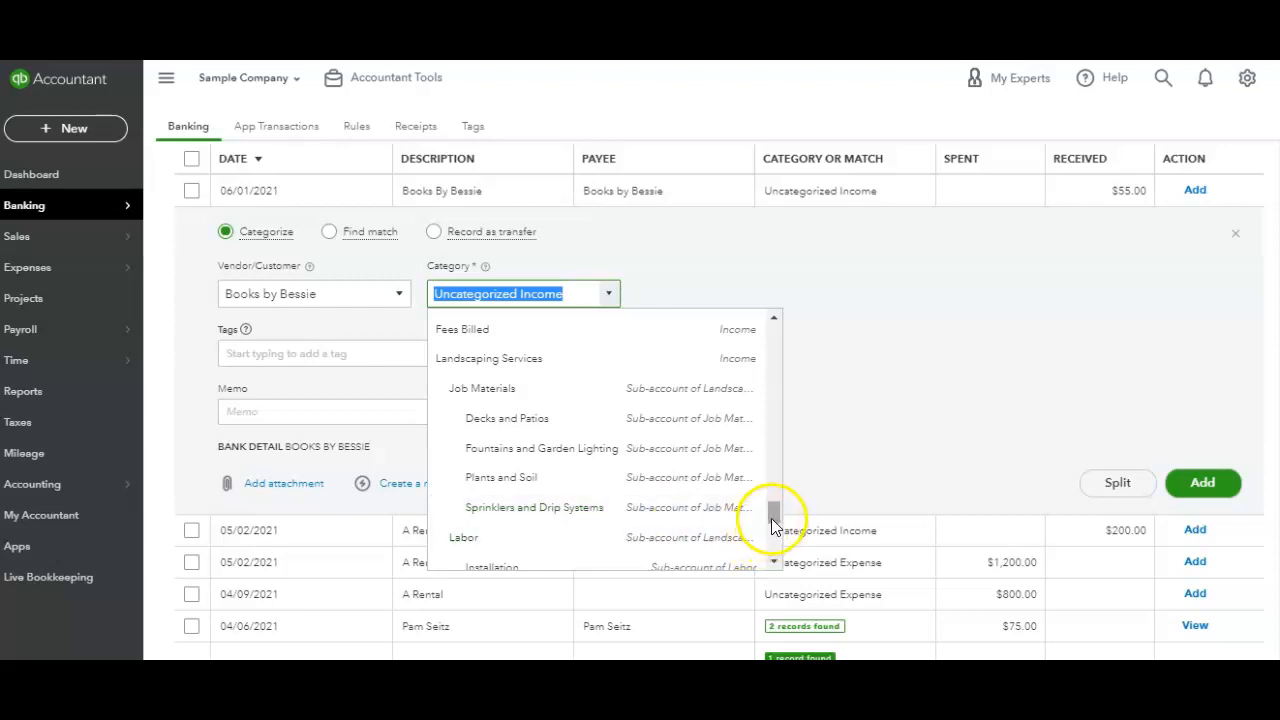
pyautogui.moveTo(771, 518); pyautogui.dragTo(763, 497)
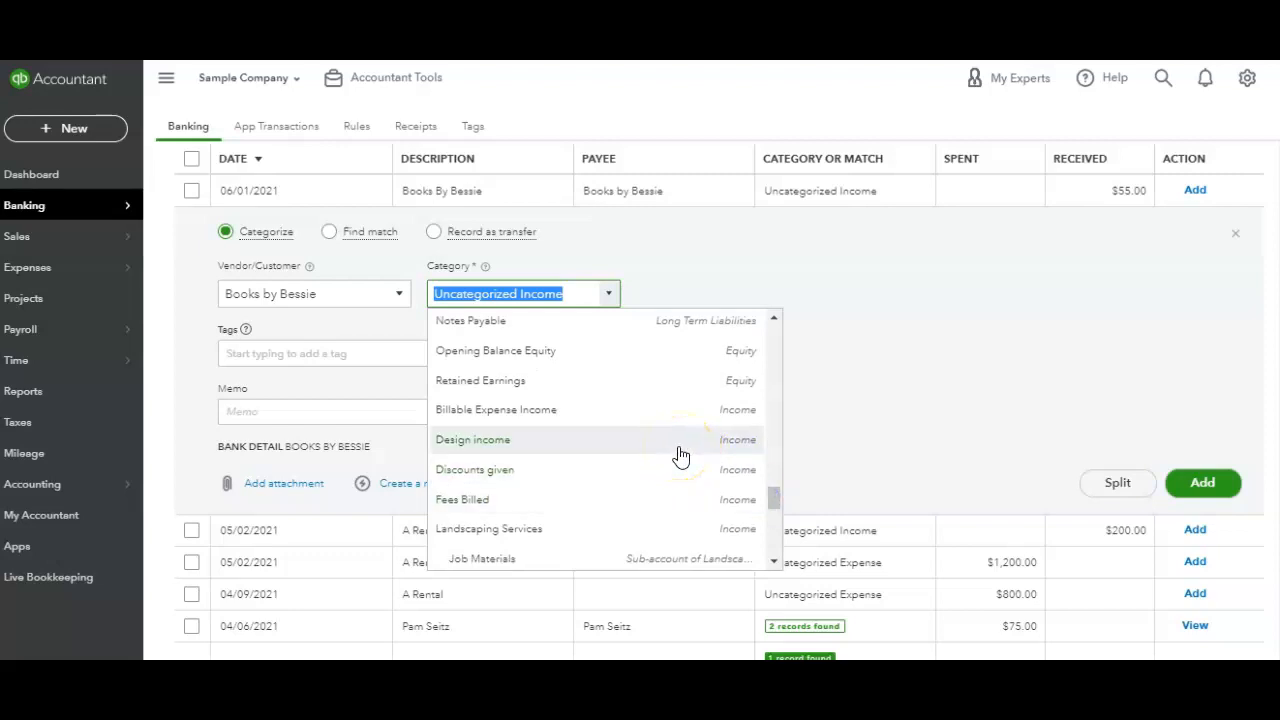
pyautogui.click(657, 504)
# Add the Books By Bessie transaction to the books under the chosen category, leaving the memo empty.
pyautogui.click(490, 414)
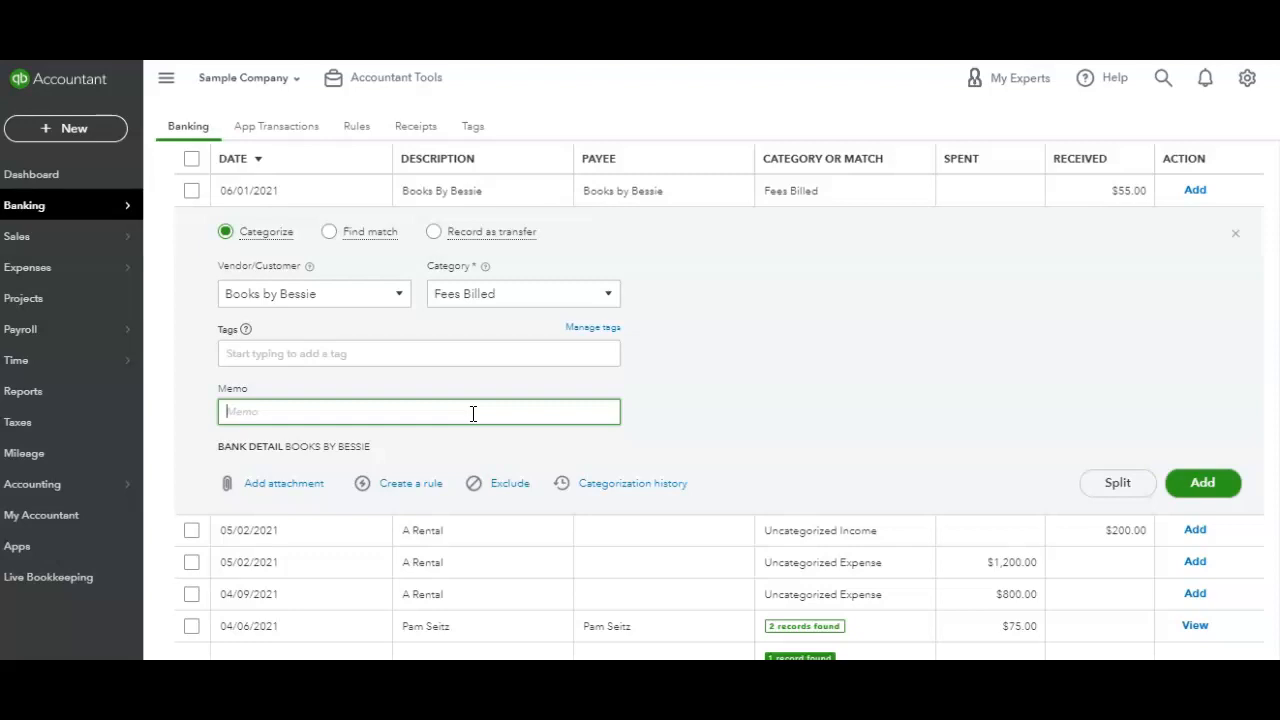
pyautogui.click(280, 494)
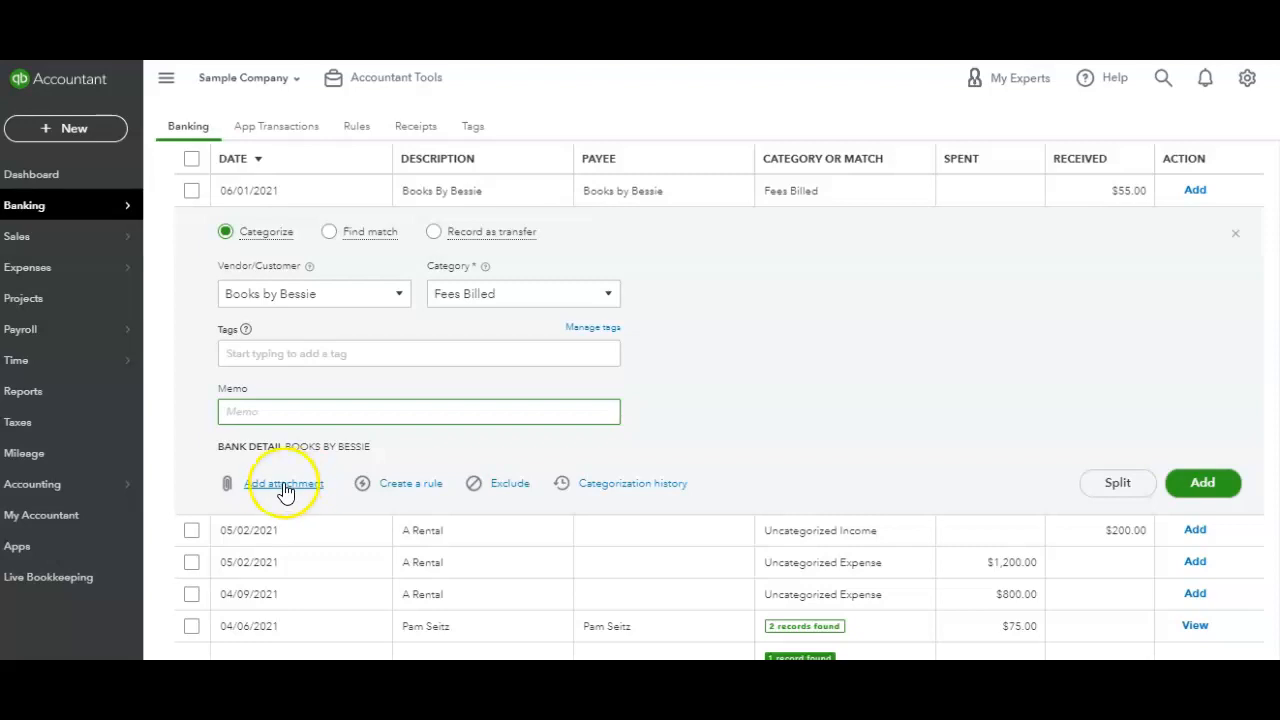
pyautogui.click(411, 484)
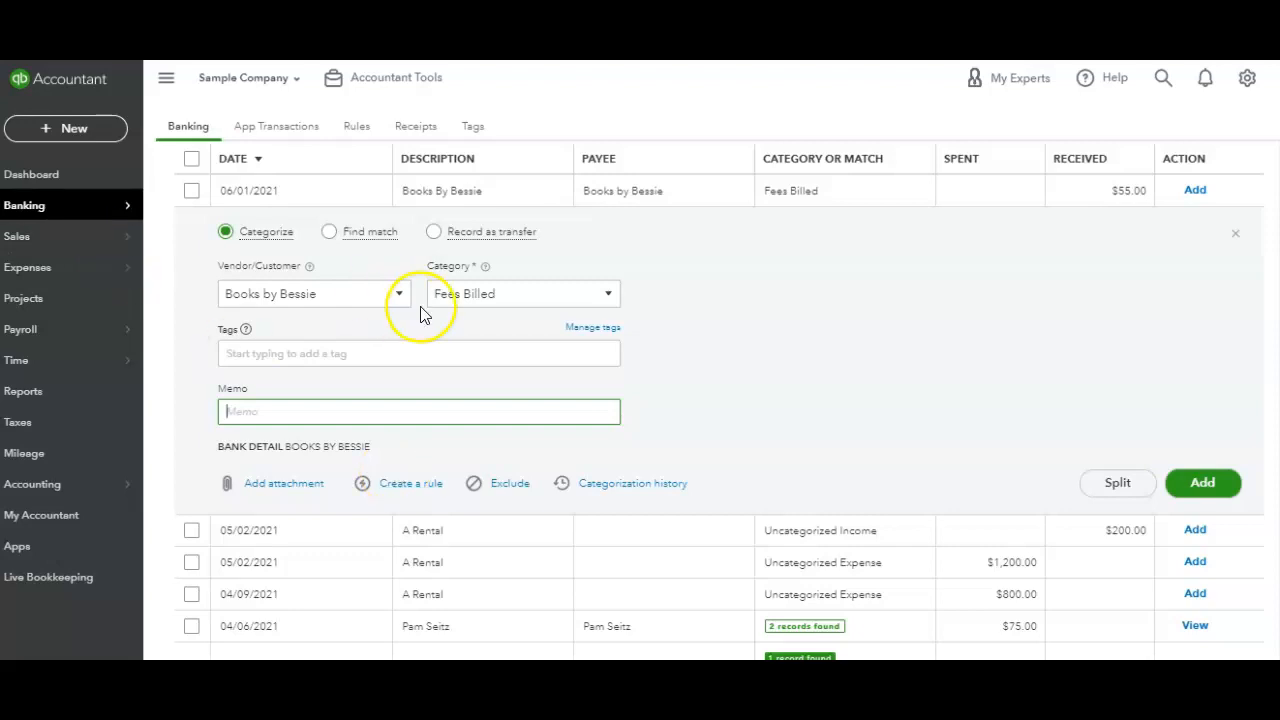
pyautogui.click(610, 295)
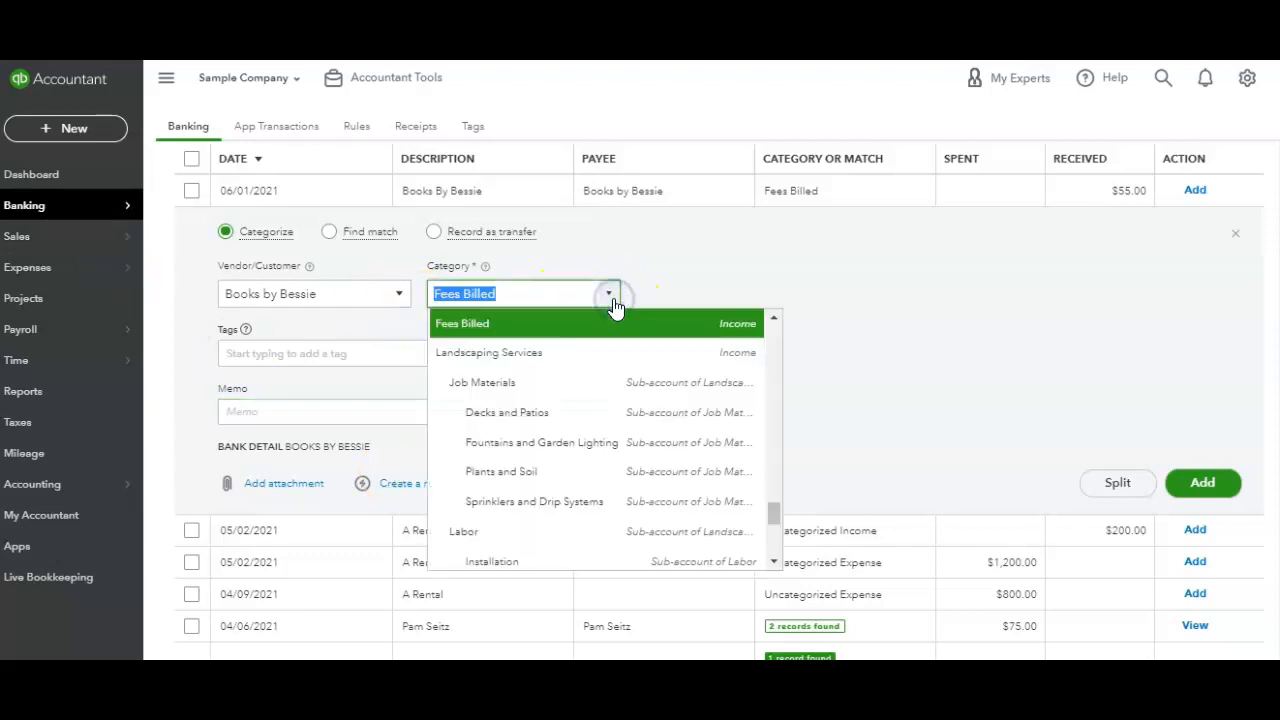
pyautogui.click(610, 296)
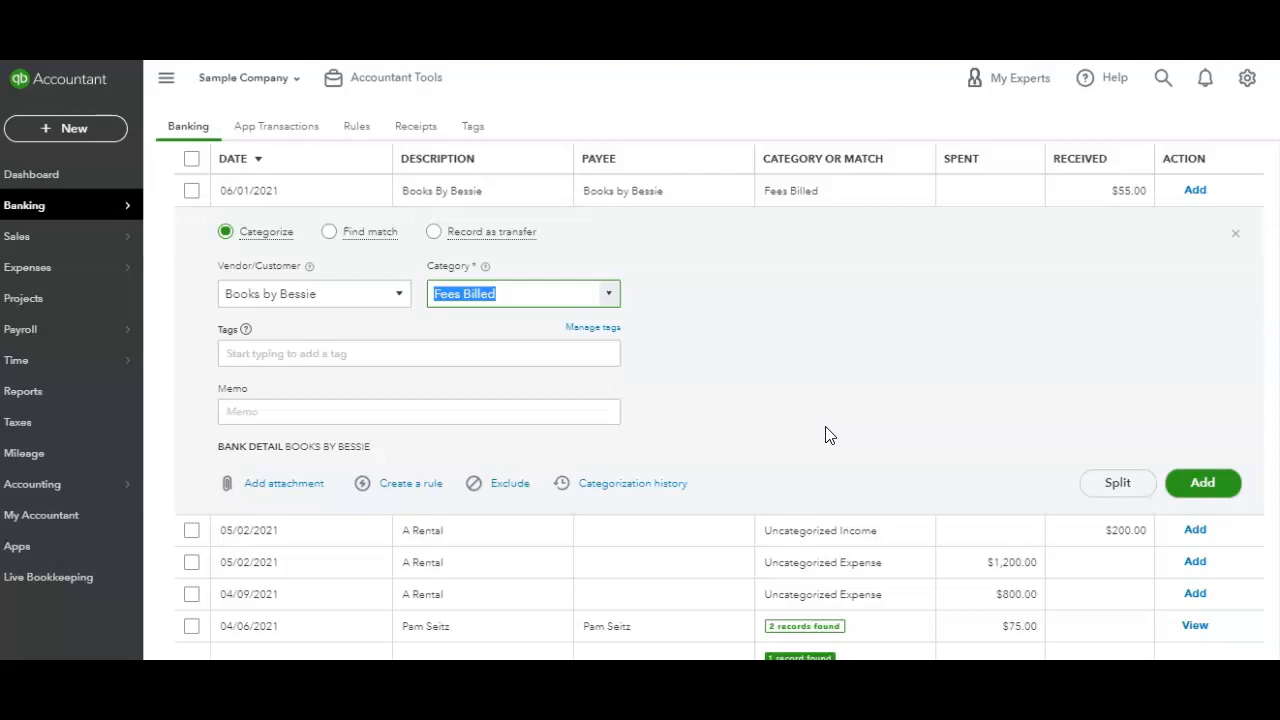
pyautogui.click(1203, 494)
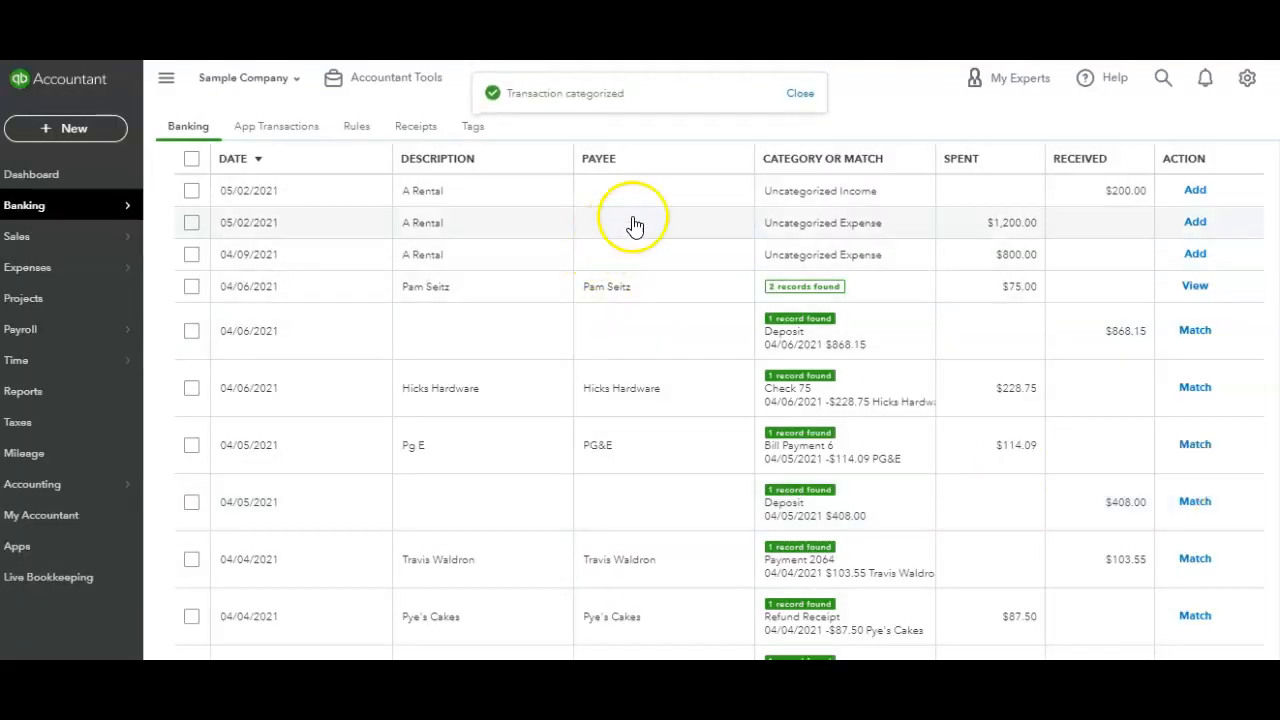
# Open the $200.00 A Rental deposit dated 05/02/2021 and start editing its vendor/customer.
pyautogui.click(630, 207)
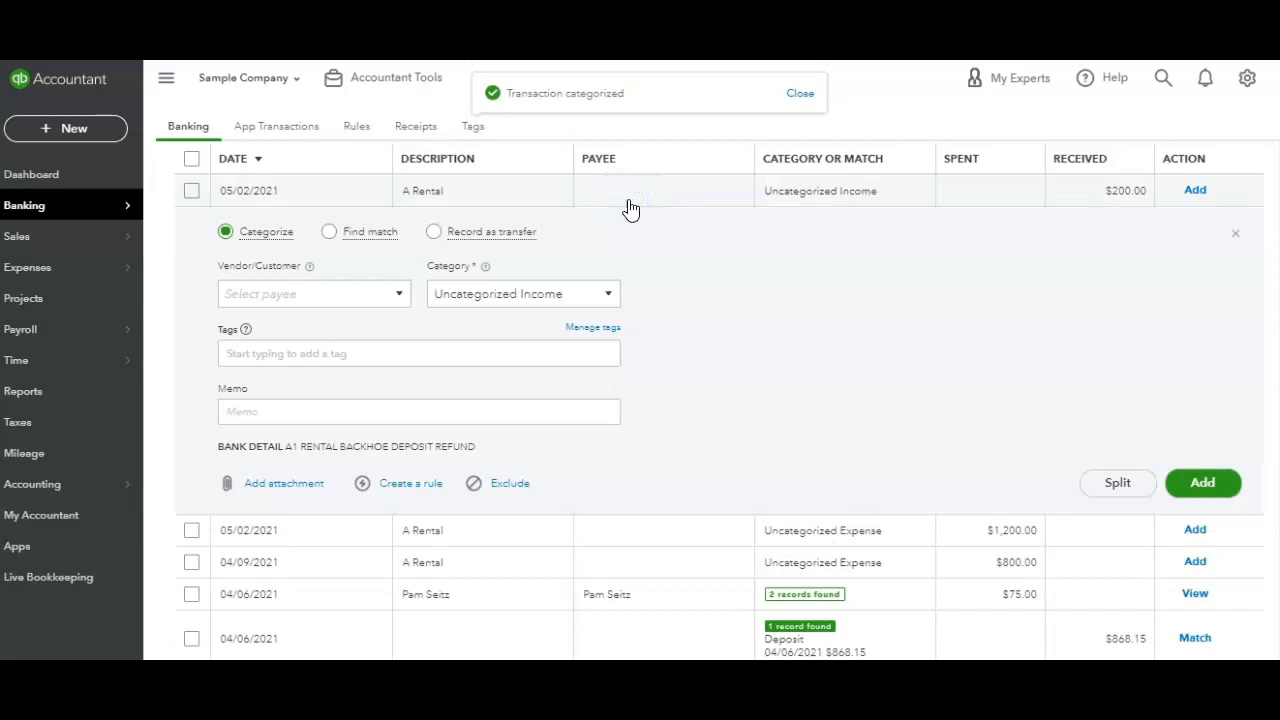
pyautogui.click(360, 292)
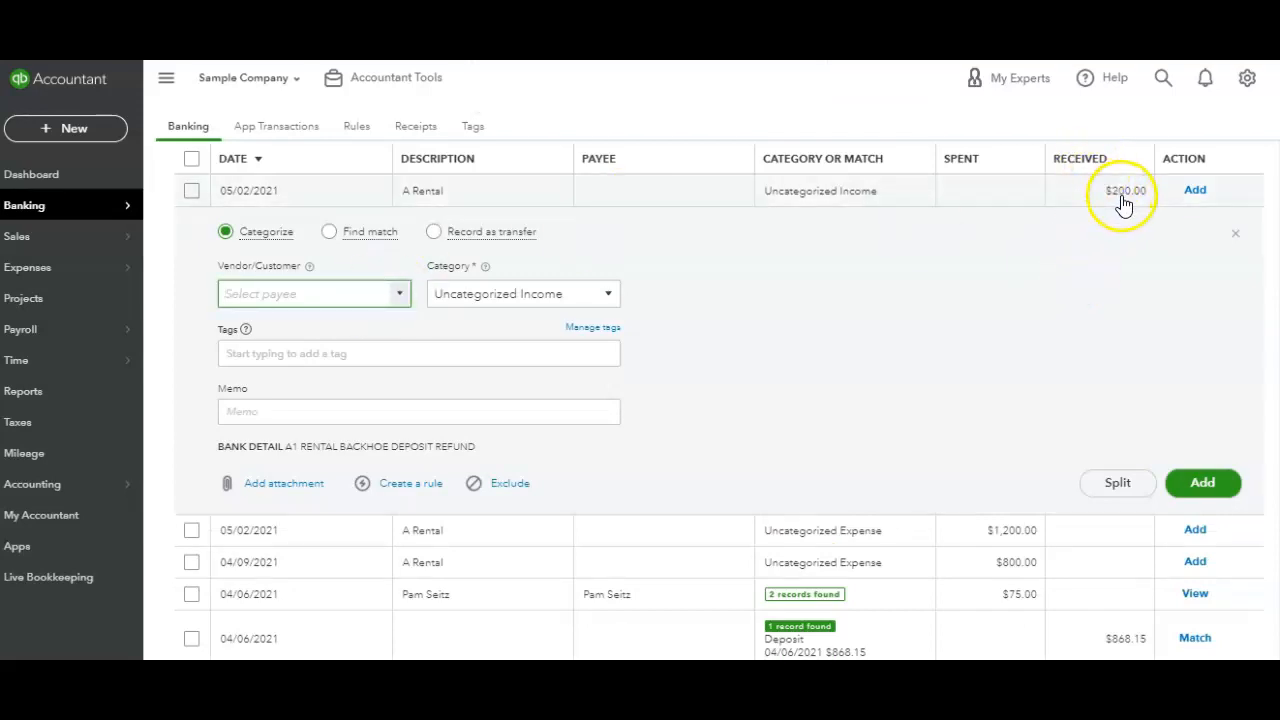
pyautogui.click(302, 297)
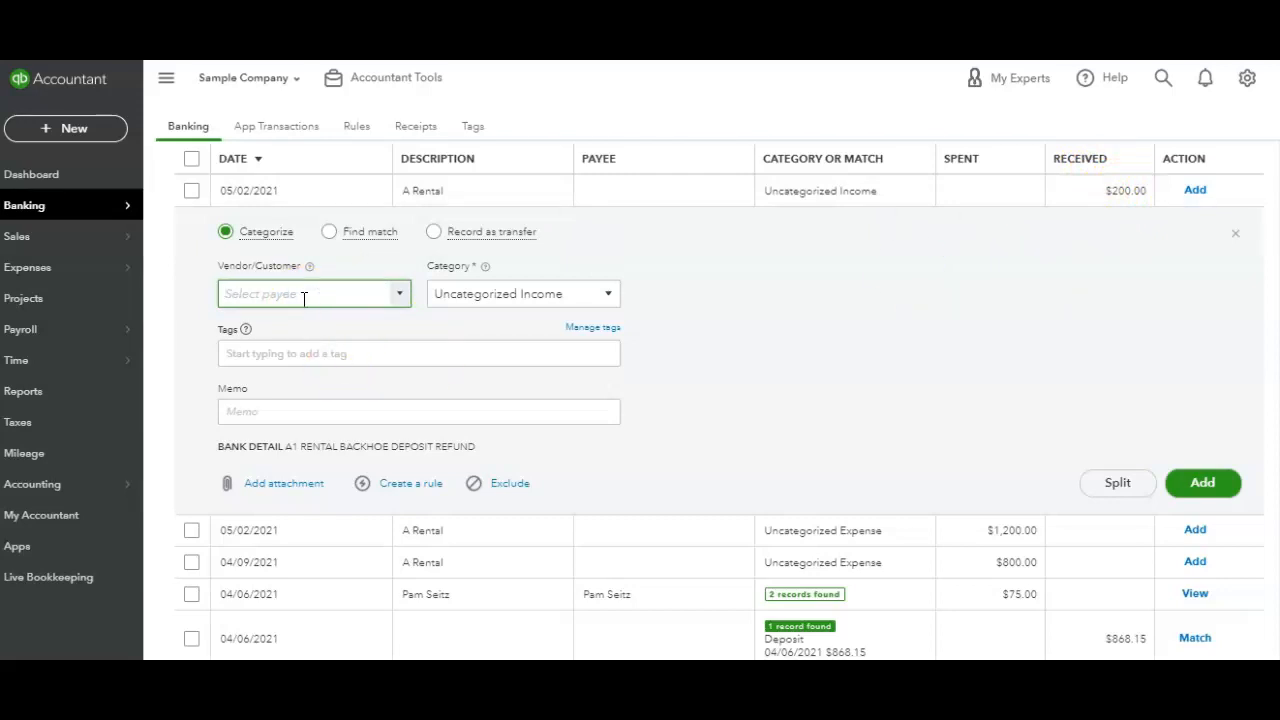
pyautogui.write('A')
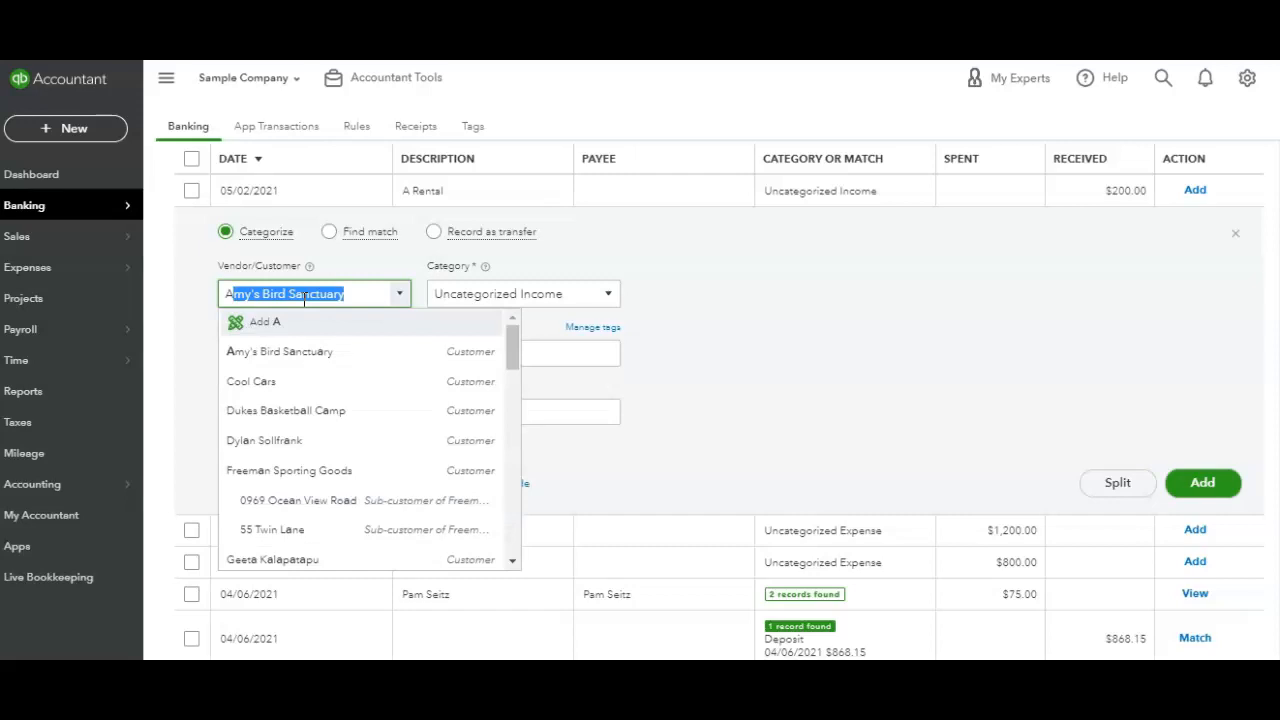
pyautogui.write('1')
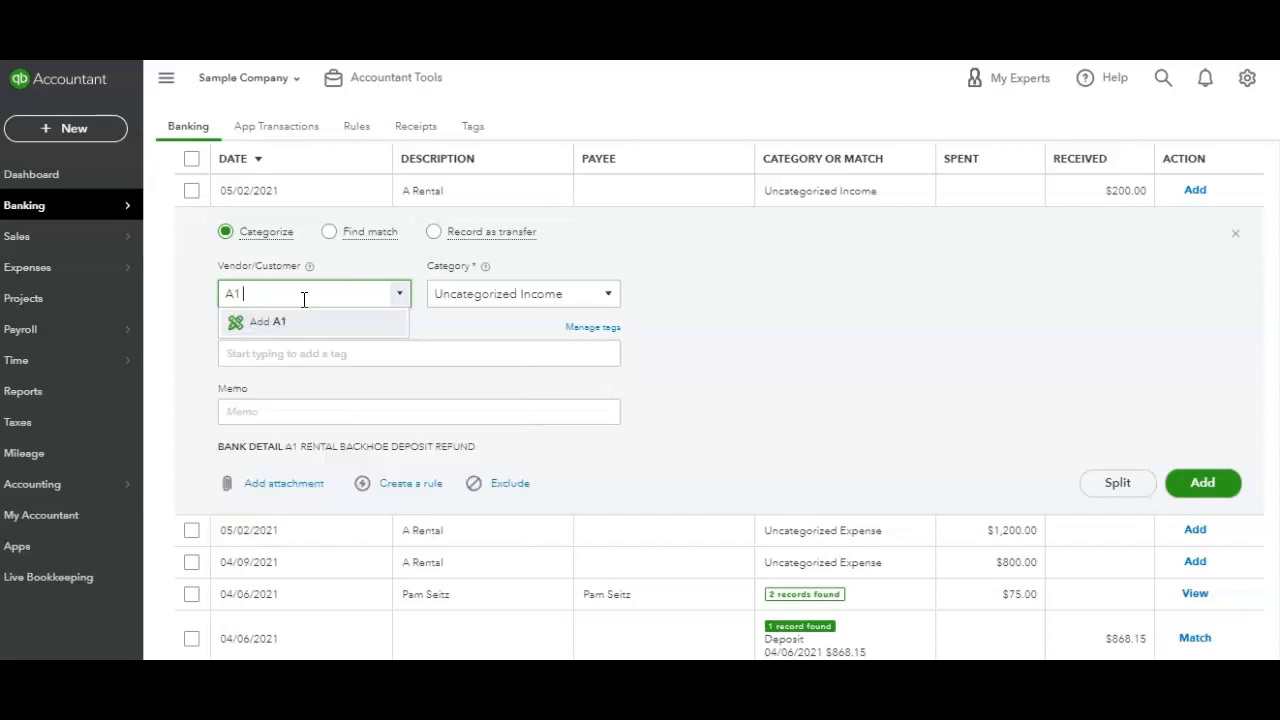
pyautogui.write(' Rental')
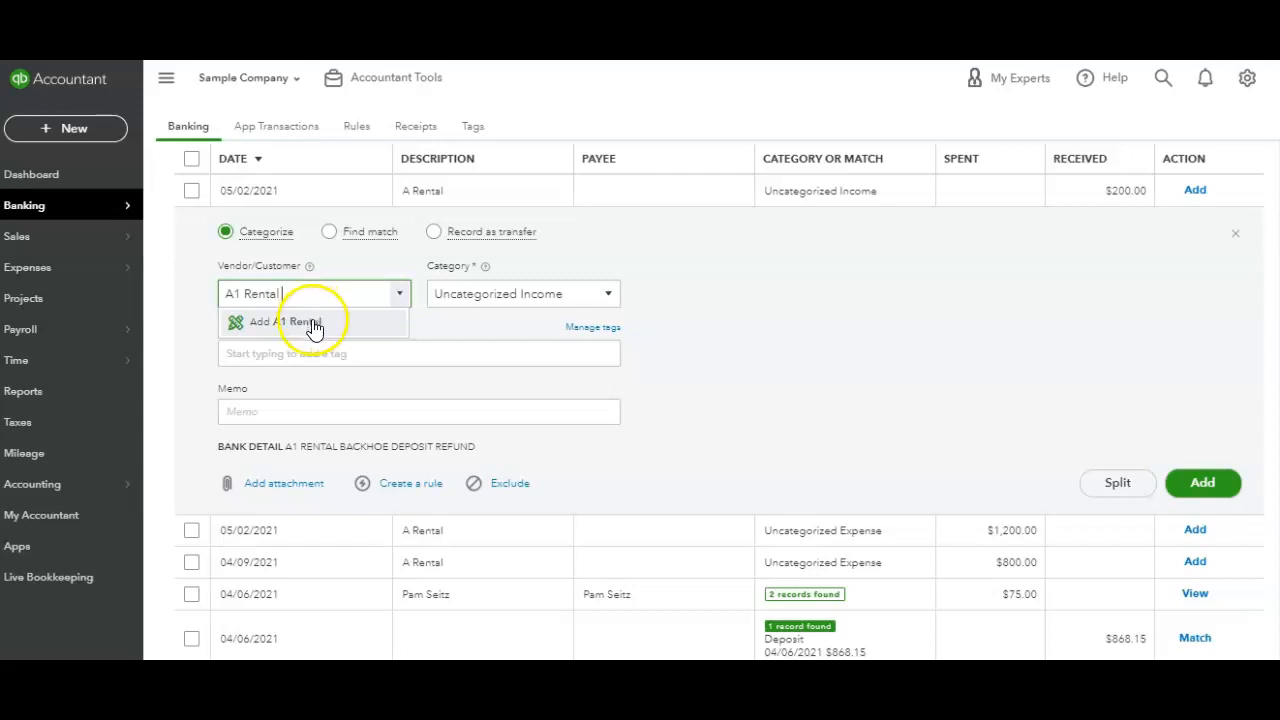
pyautogui.click(300, 331)
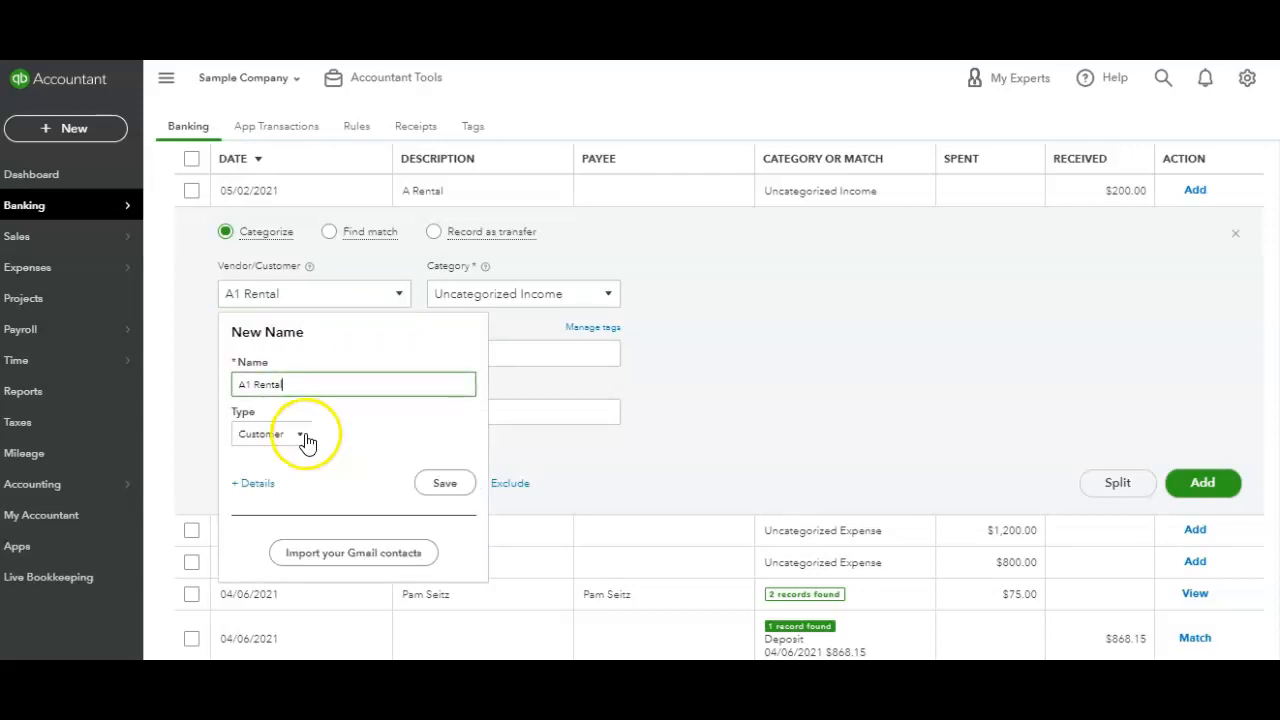
pyautogui.click(257, 487)
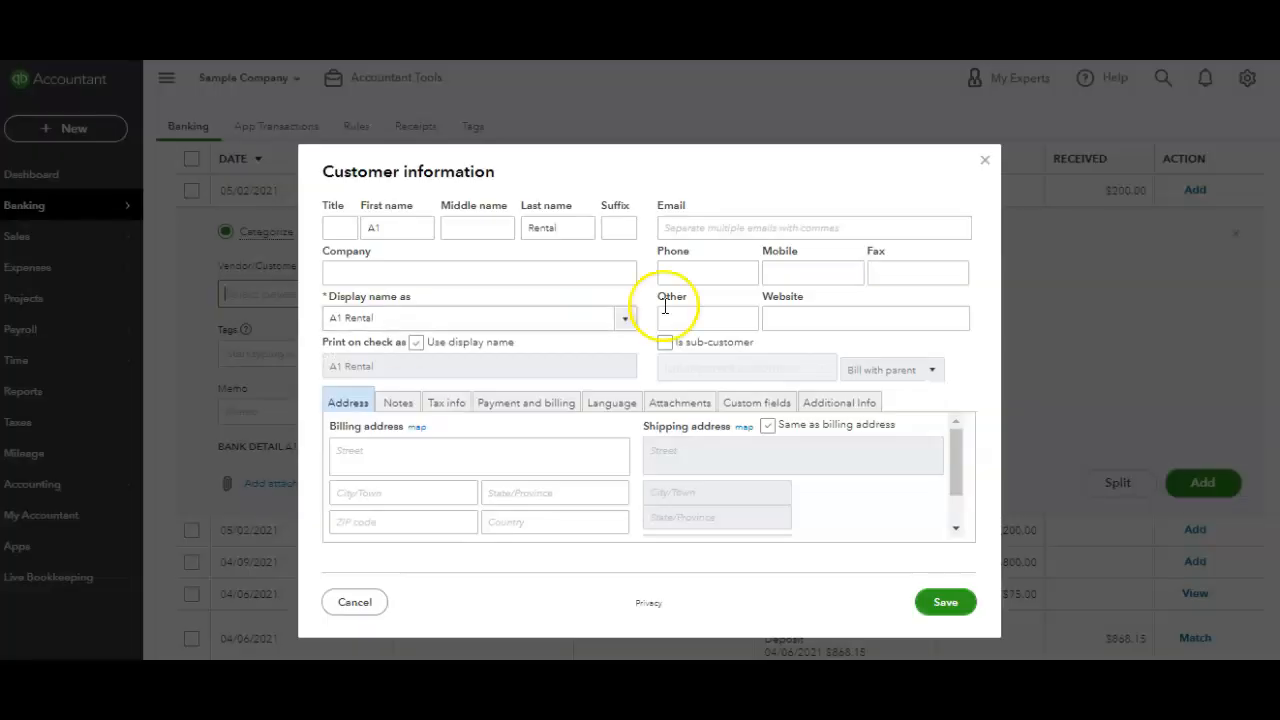
pyautogui.click(366, 607)
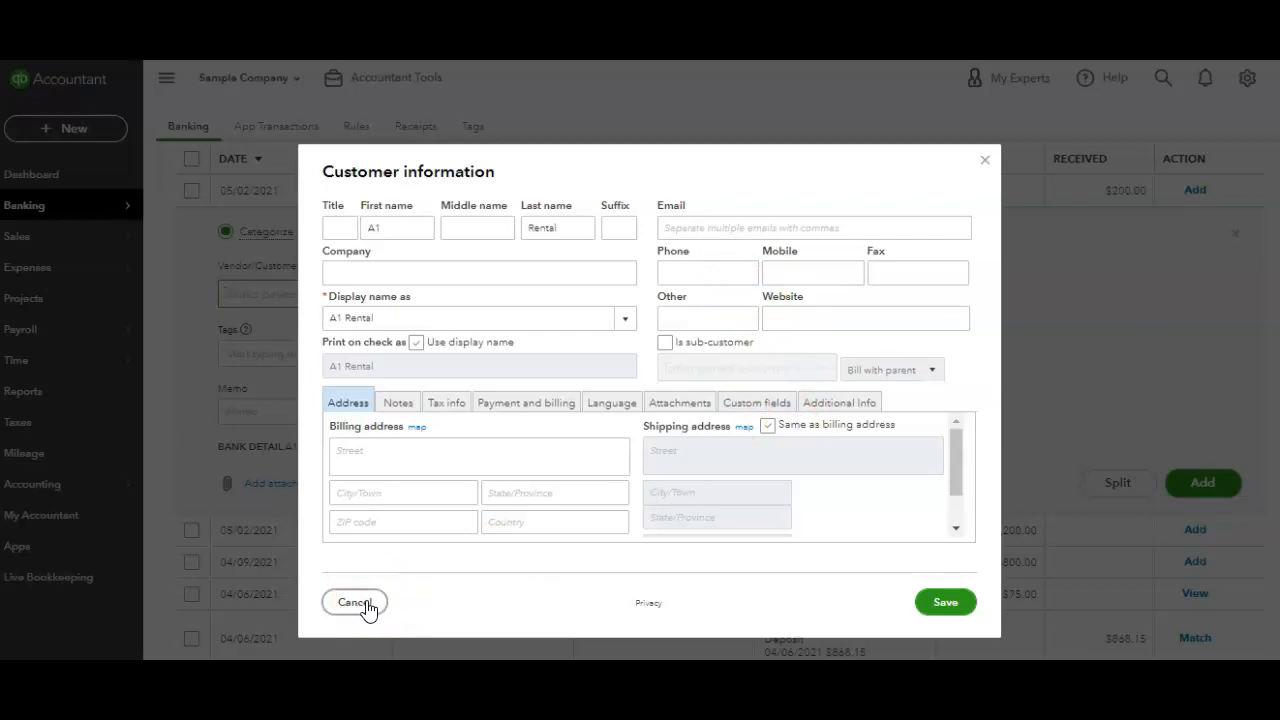
pyautogui.click(366, 606)
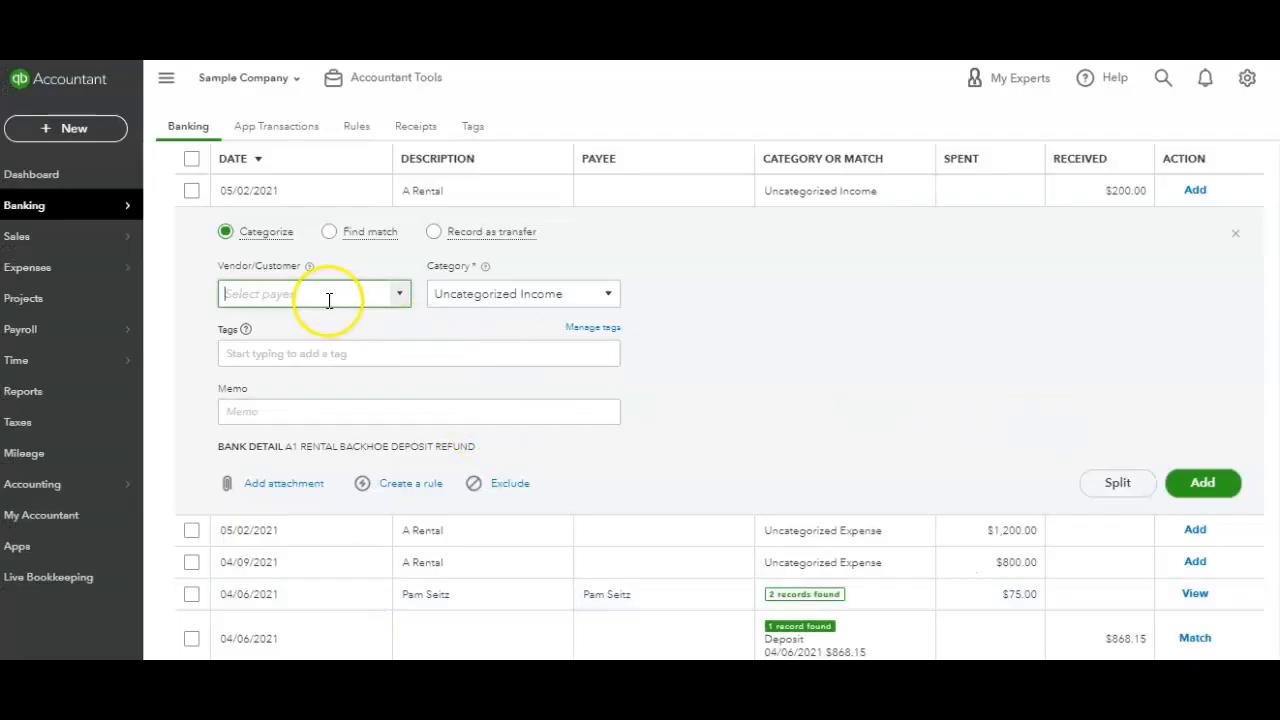
# Create and save A1 Rental as a new name for the vendor/customer of the $200.00 deposit.
pyautogui.write('A1')
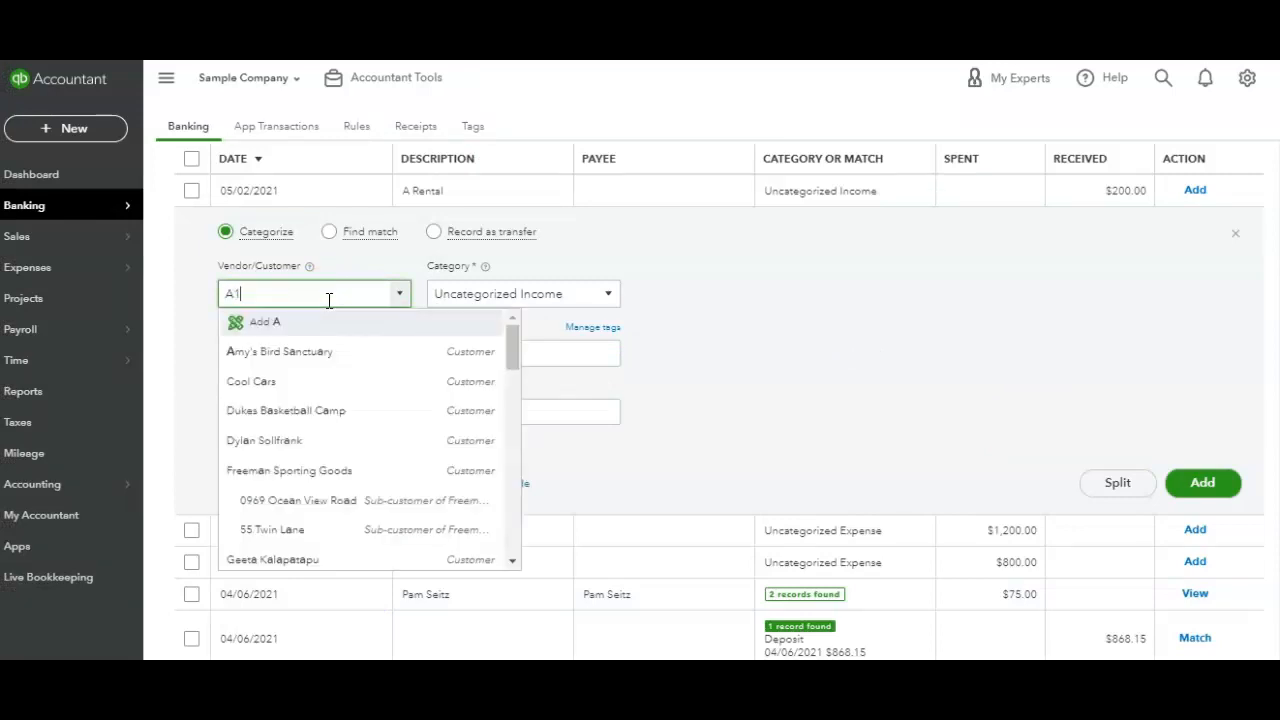
pyautogui.write(' Rental')
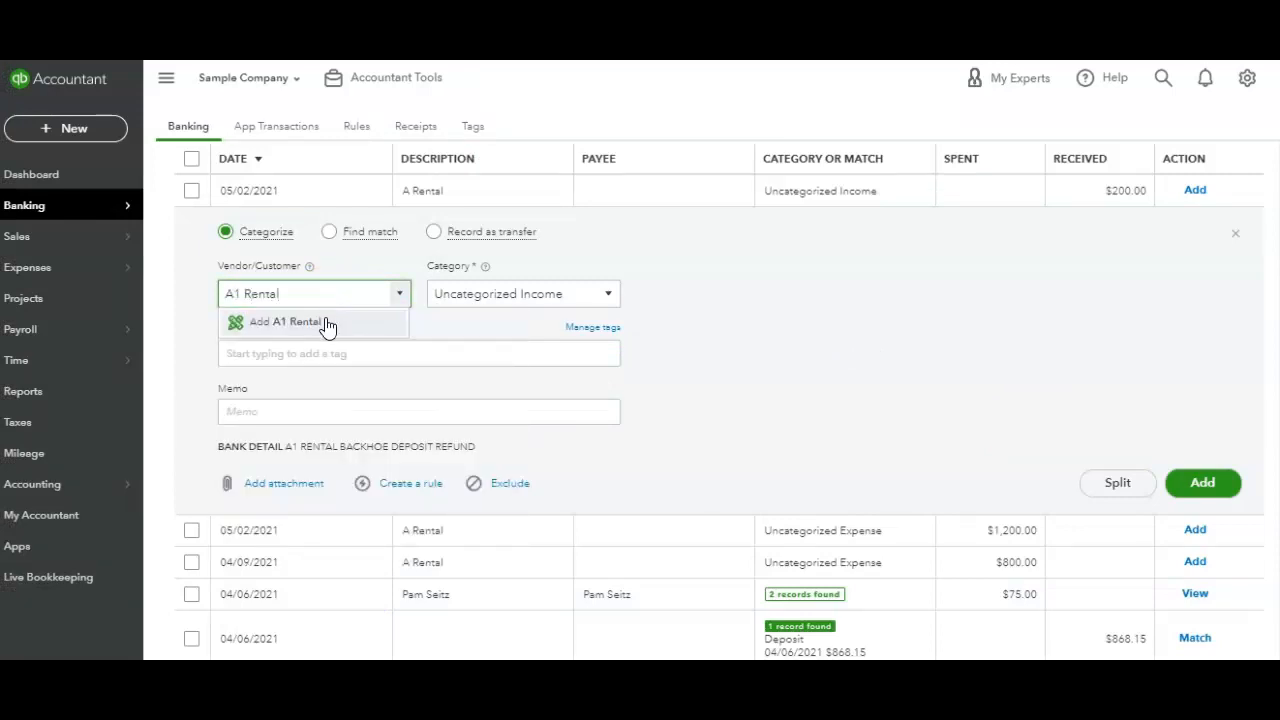
pyautogui.click(327, 321)
pyautogui.click(434, 488)
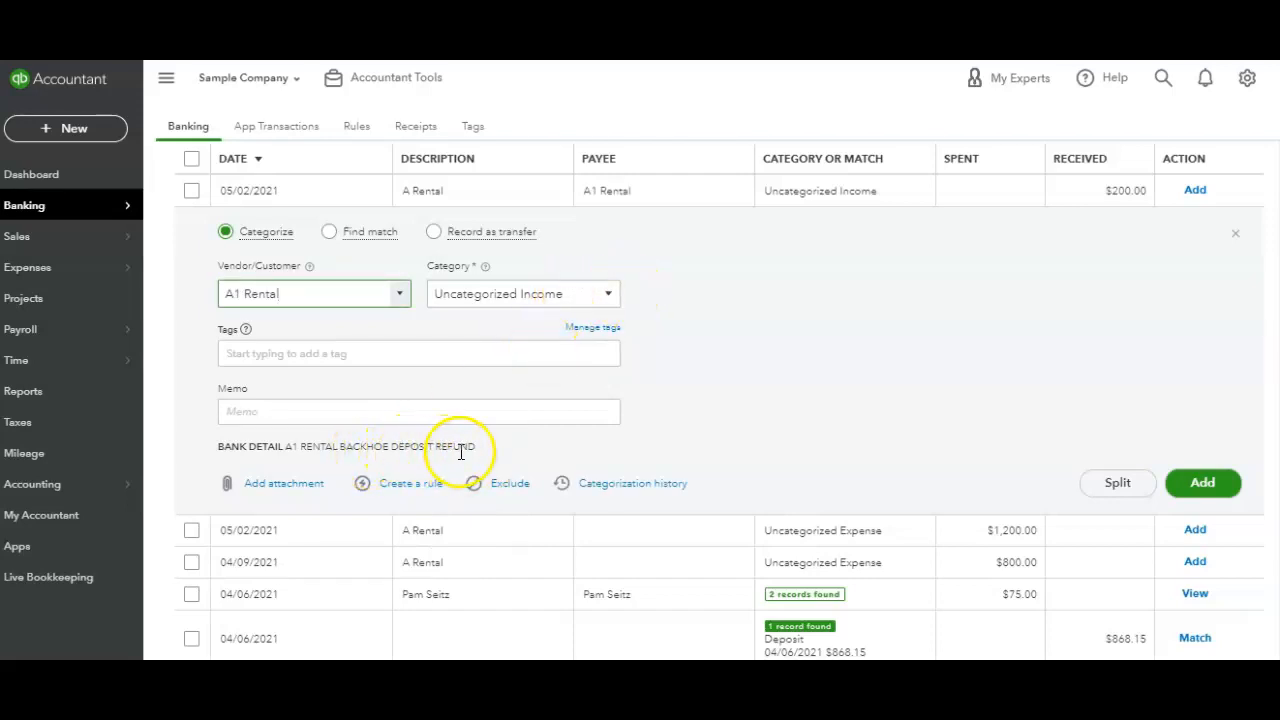
# Set the A1 Rental deposit's category to Refunds-Allowances and add the transaction to the books.
pyautogui.write('refund')
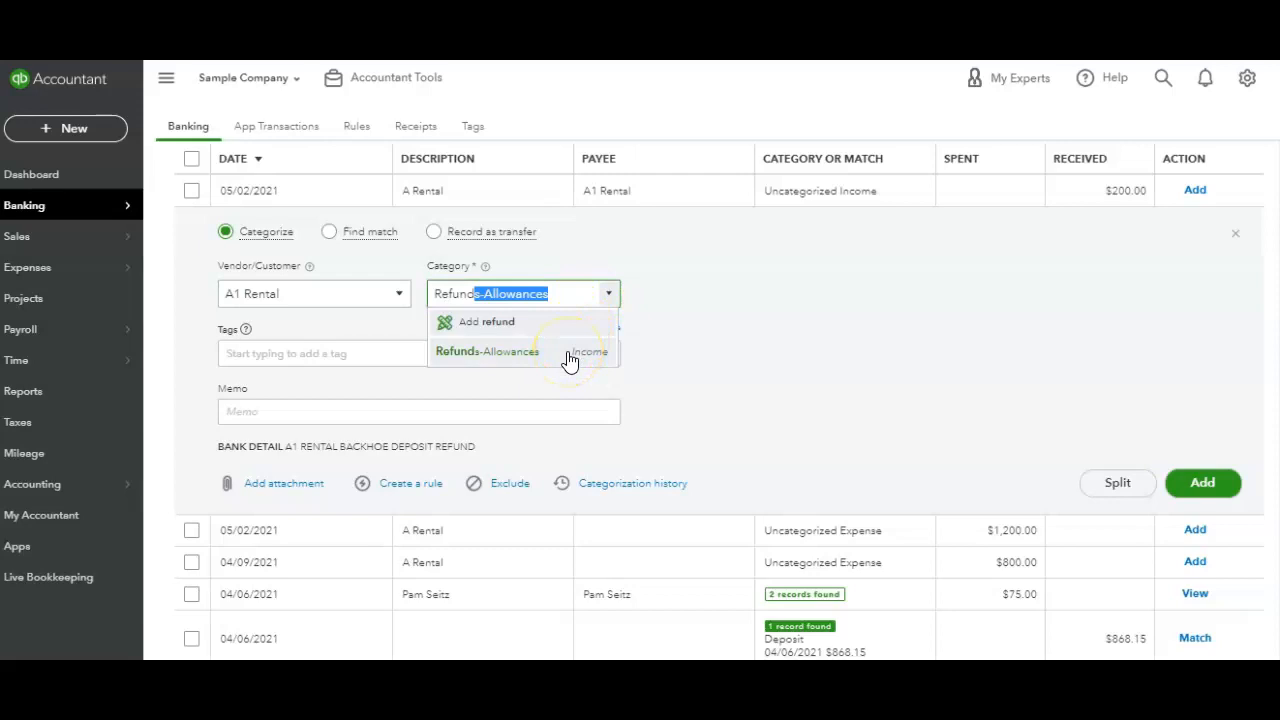
pyautogui.click(569, 361)
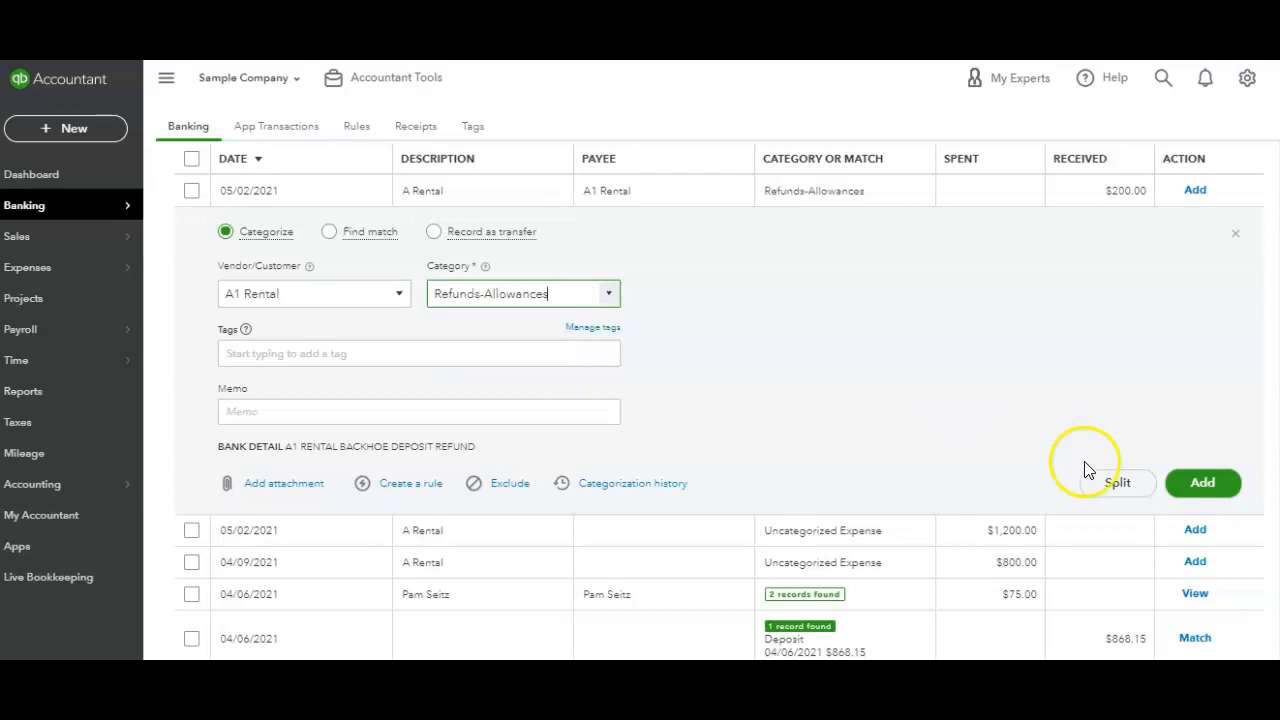
pyautogui.click(1212, 483)
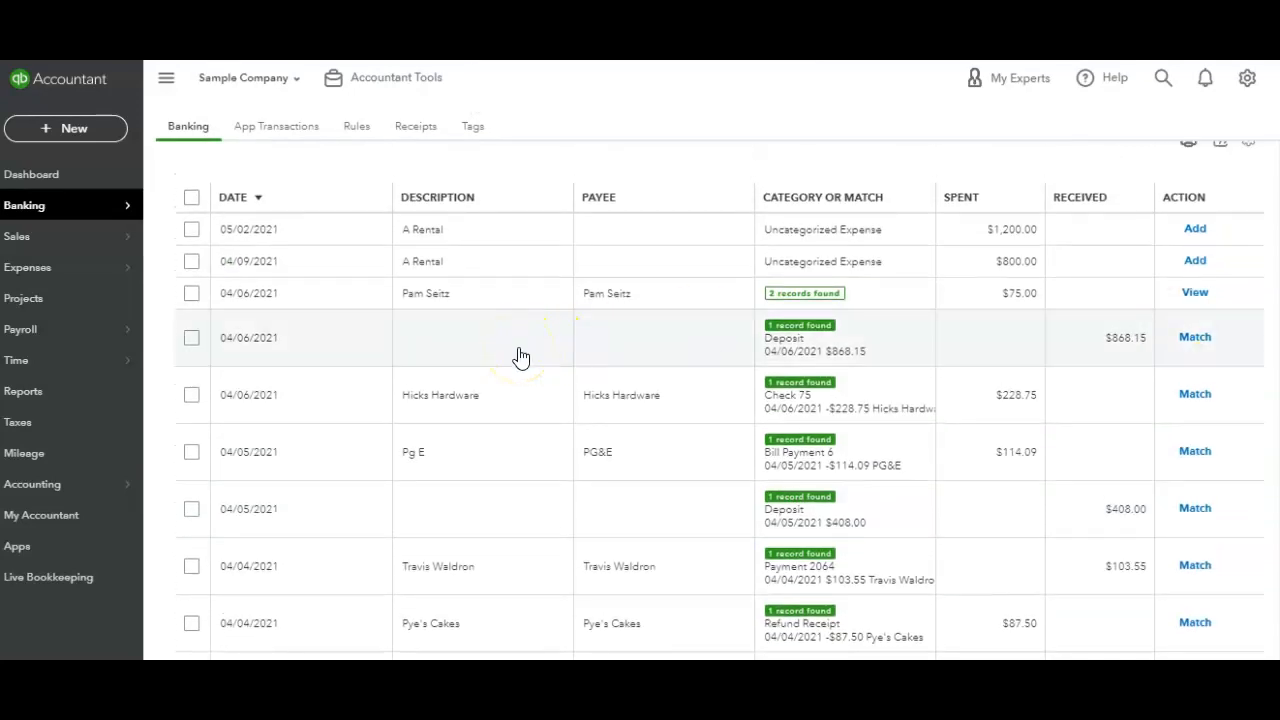
# Review the suggested Bank Deposit record for the $868.15 transaction dated 04/06/2021, including its payments and cash back, and match the transaction to it.
pyautogui.click(447, 352)
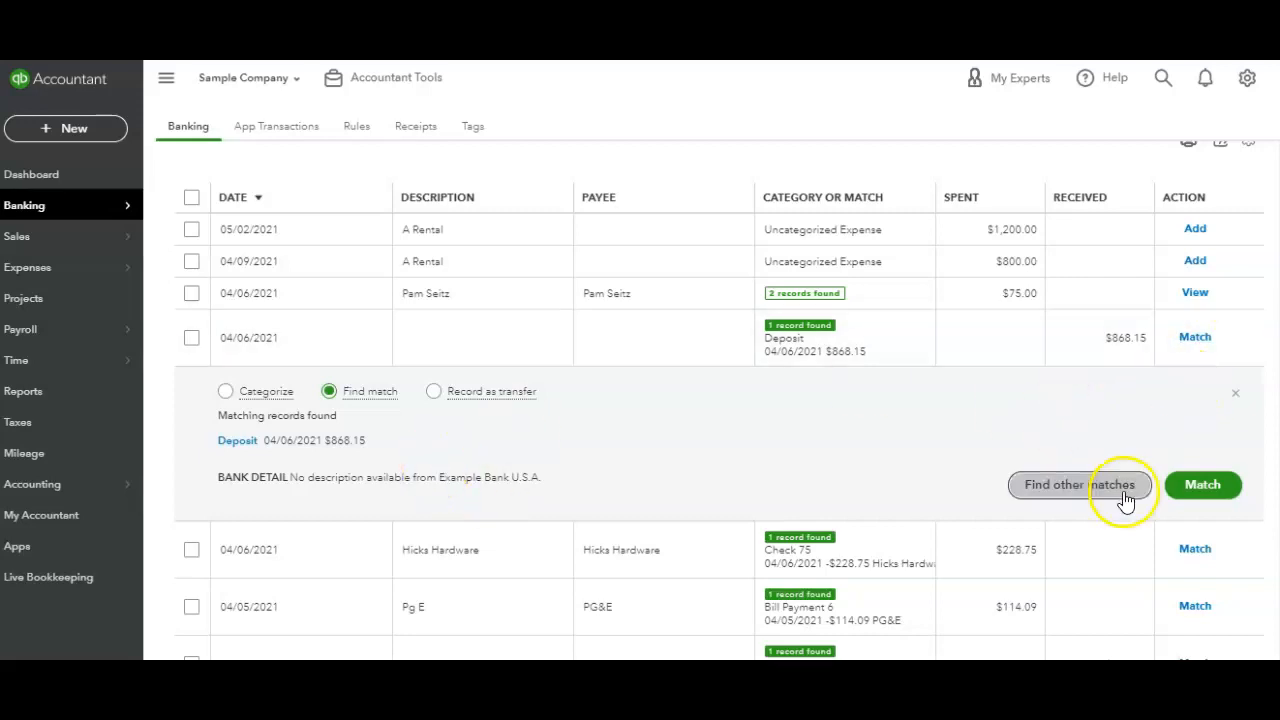
pyautogui.click(237, 443)
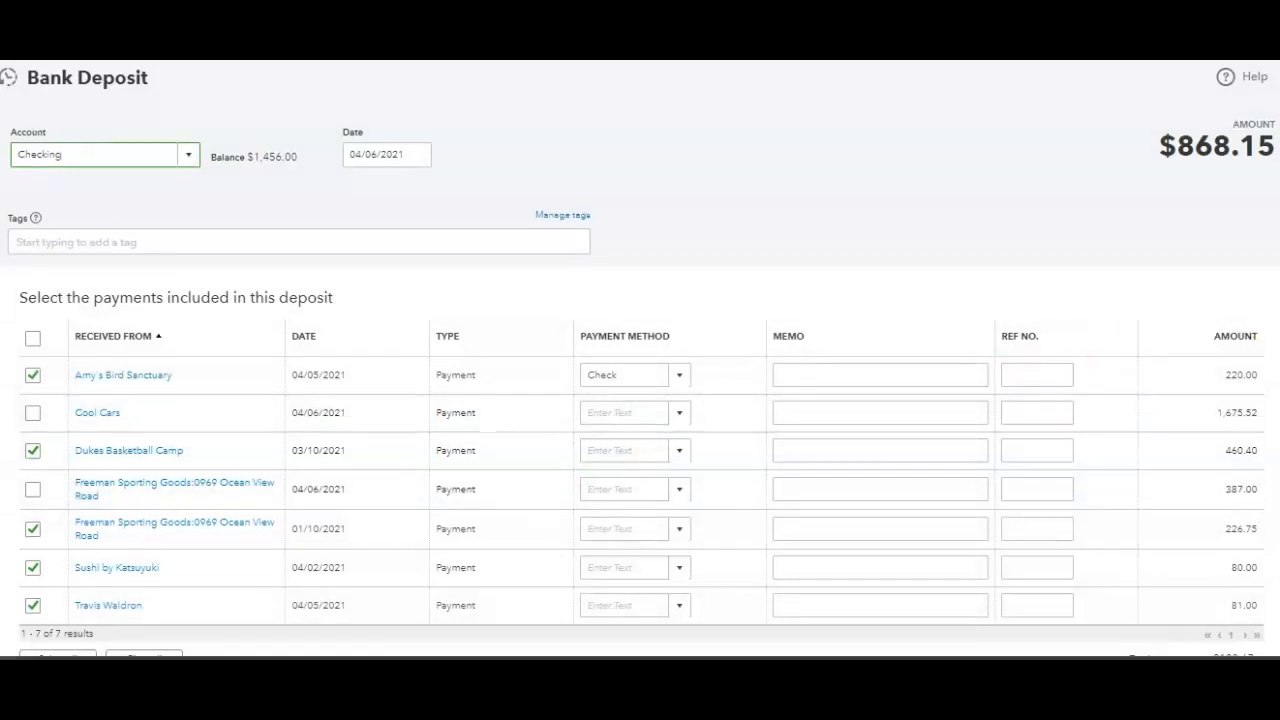
pyautogui.scroll(-5, 640, 384)
pyautogui.scroll(6, 1262, 350)
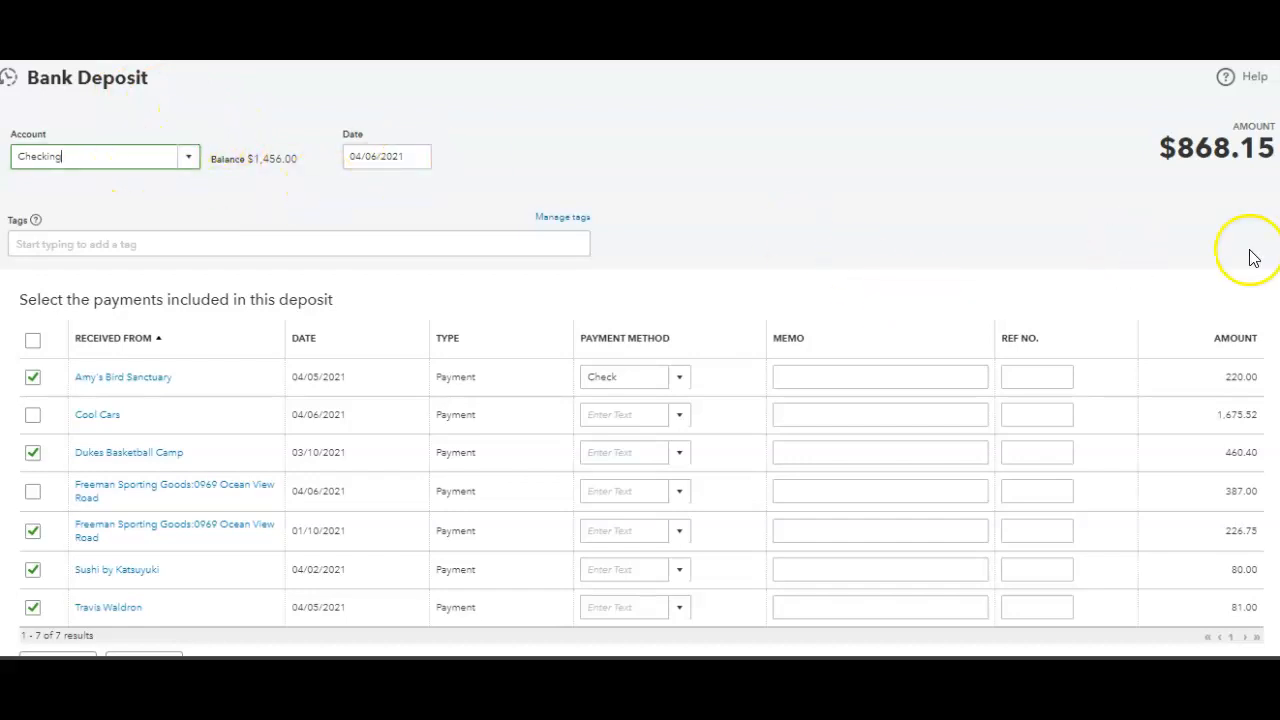
pyautogui.scroll(-1, 640, 380)
pyautogui.scroll(-2, 640, 380)
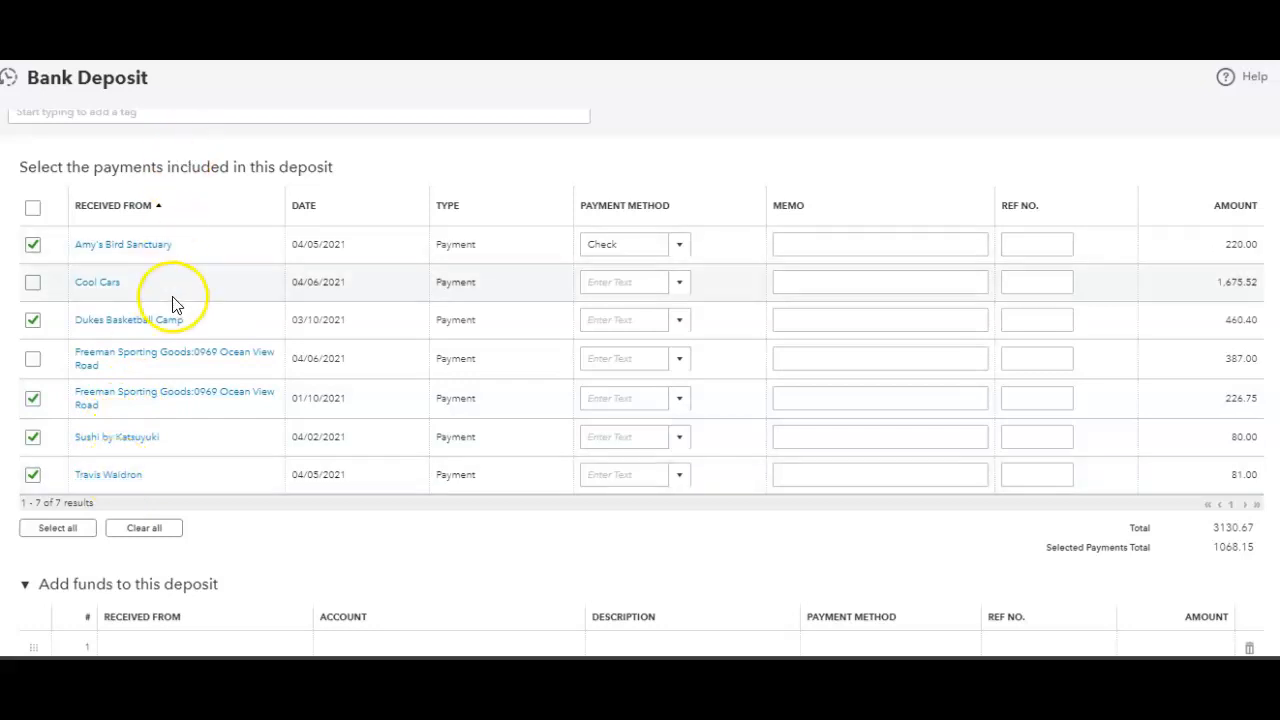
pyautogui.scroll(-2, 1268, 430)
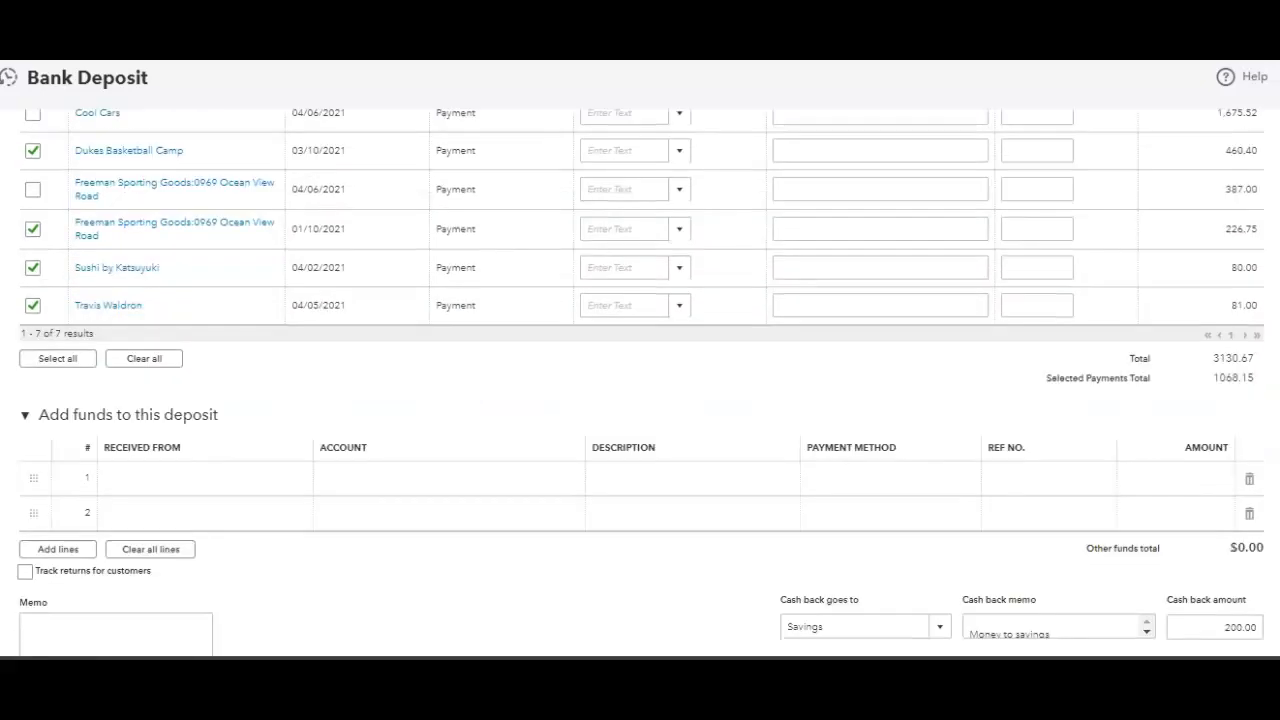
pyautogui.scroll(3, 1272, 300)
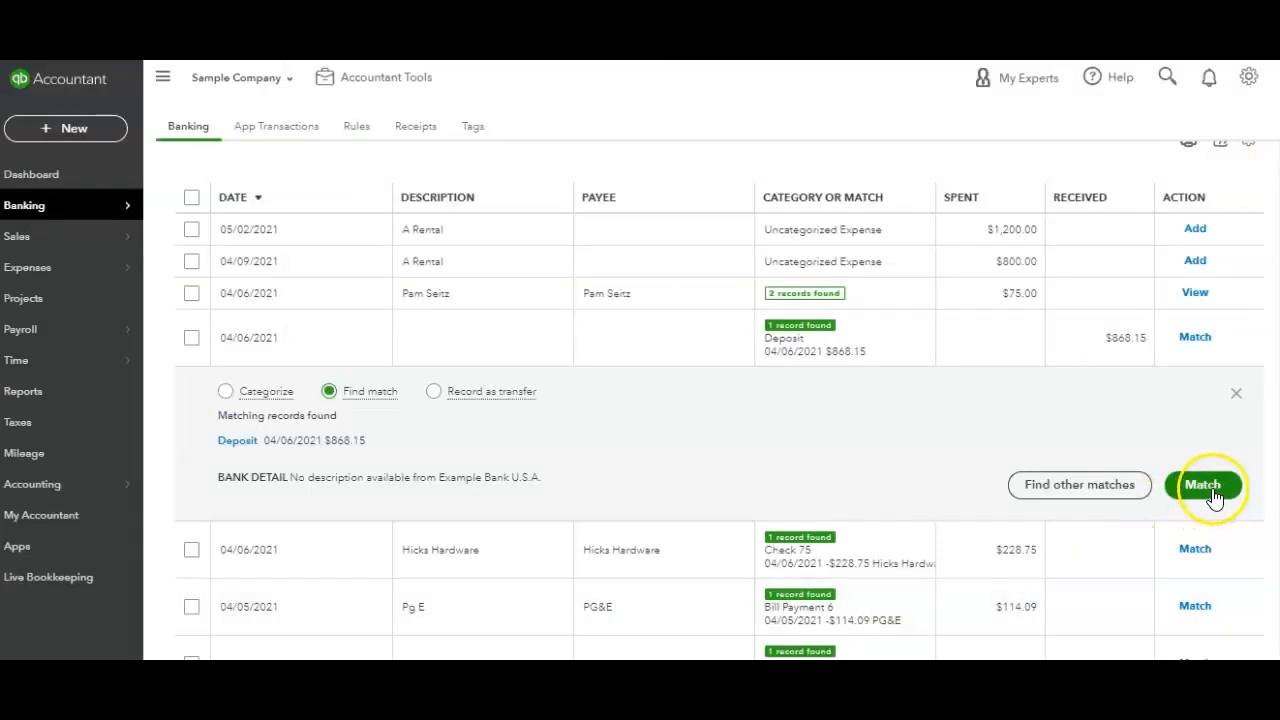
pyautogui.click(1203, 485)
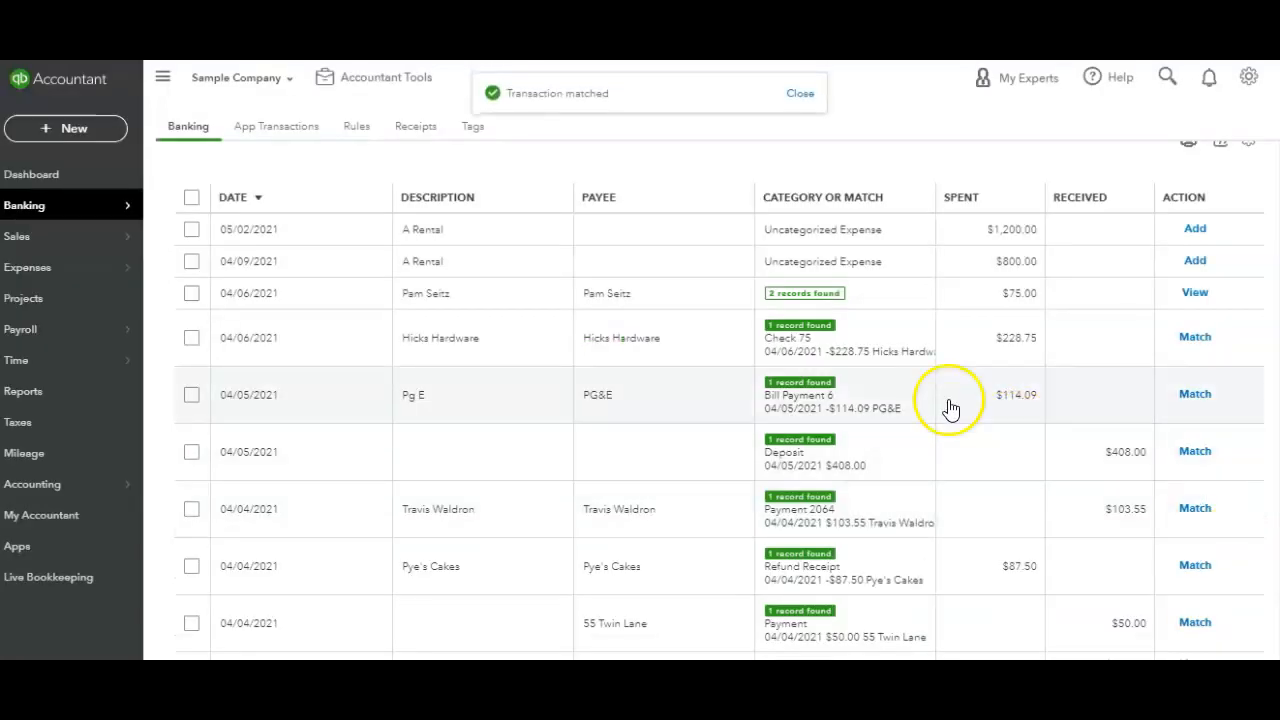
# Open the $228.75 Hicks Hardware transaction dated 04/06/2021 and match it to Check 75.
pyautogui.click(718, 348)
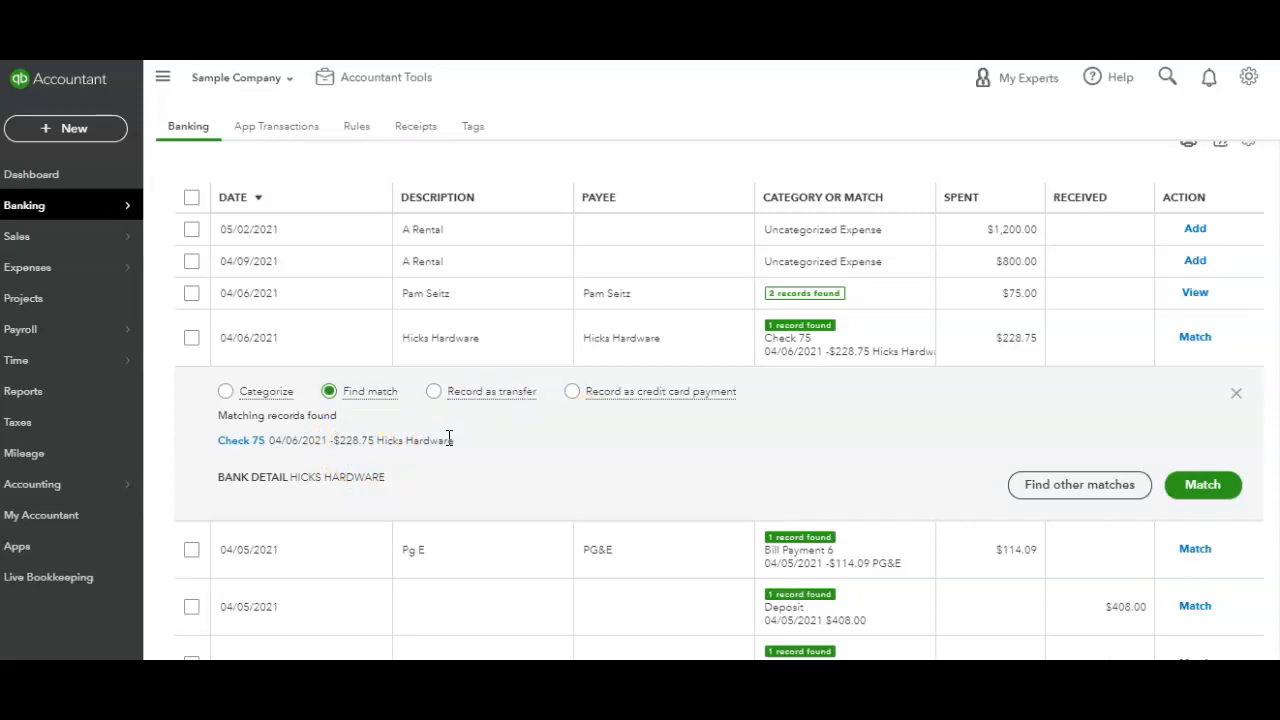
pyautogui.click(1176, 472)
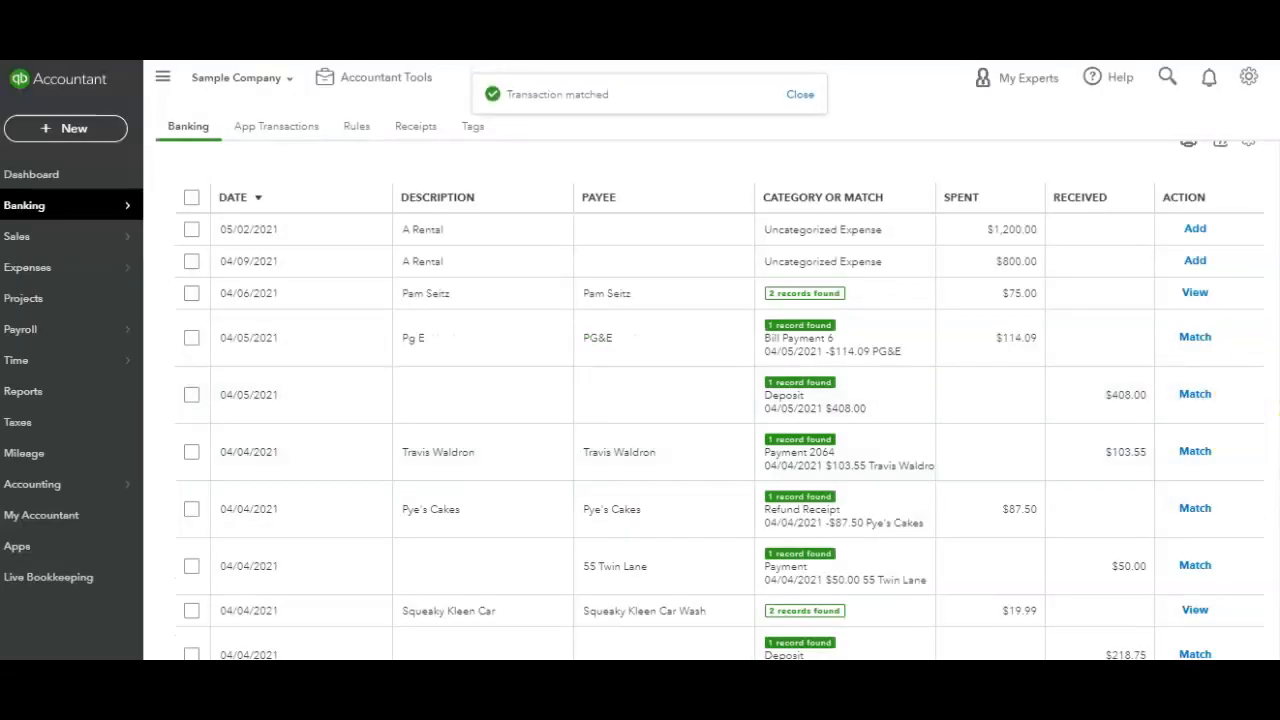
# Switch to the Savings account and match its $200.00 transaction dated 04/06/2021 to the suggested deposit.
pyautogui.moveTo(1273, 320); pyautogui.dragTo(1273, 212)
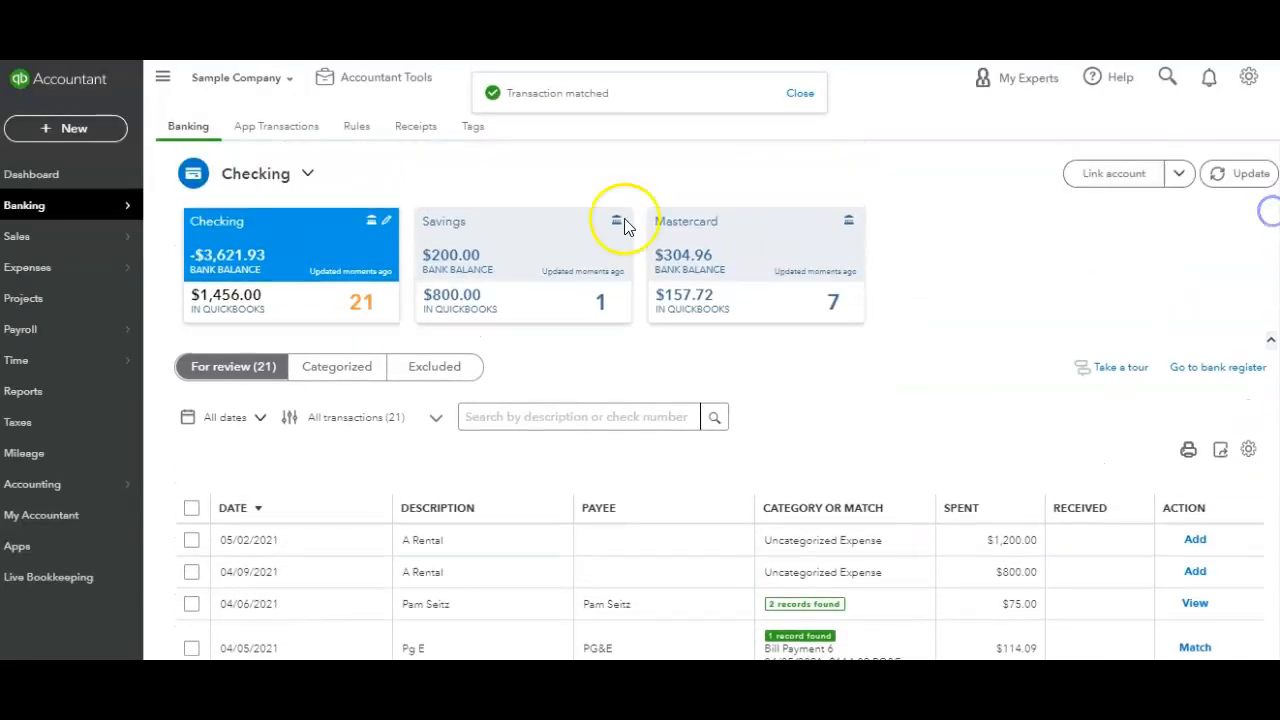
pyautogui.click(527, 240)
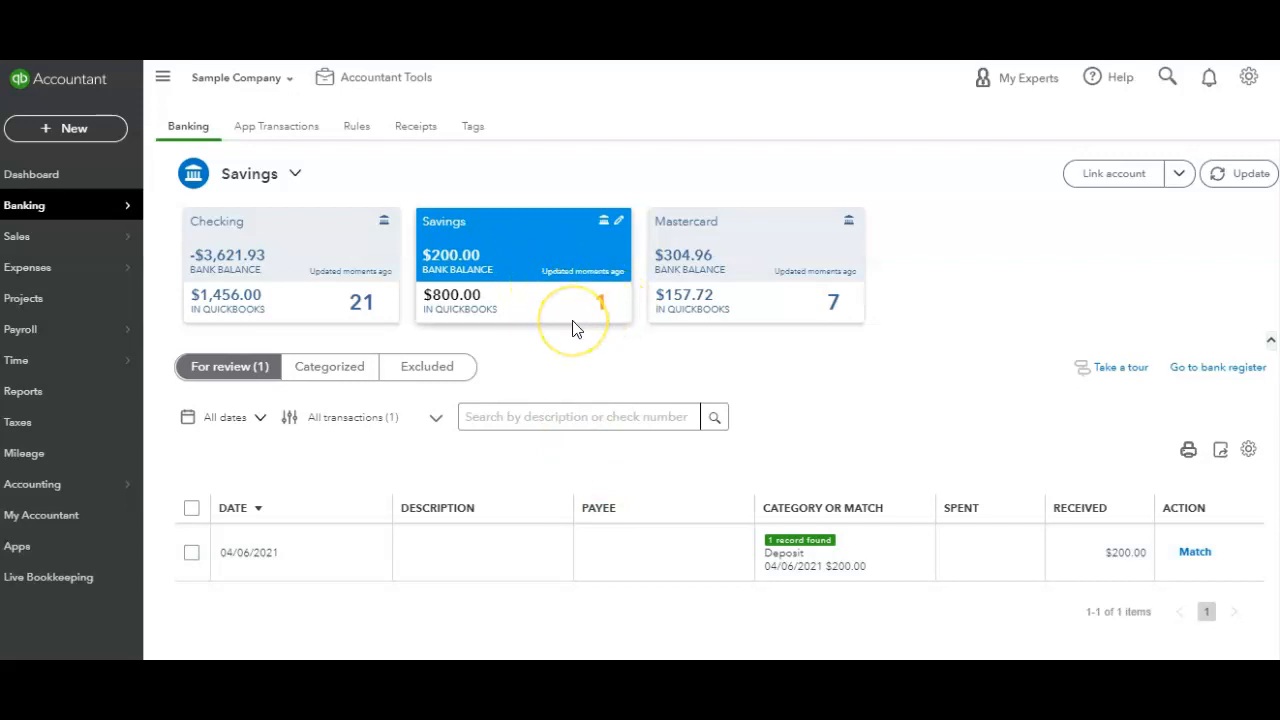
pyautogui.click(578, 570)
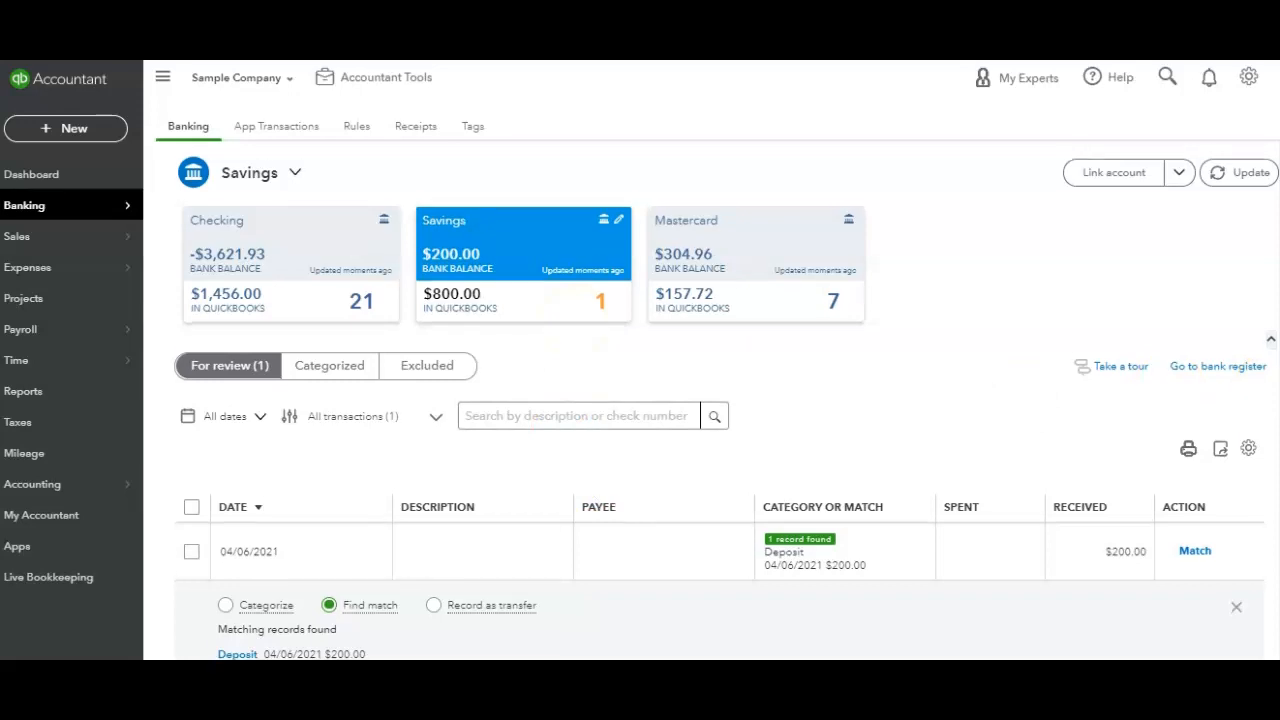
pyautogui.scroll(-1, 720, 400)
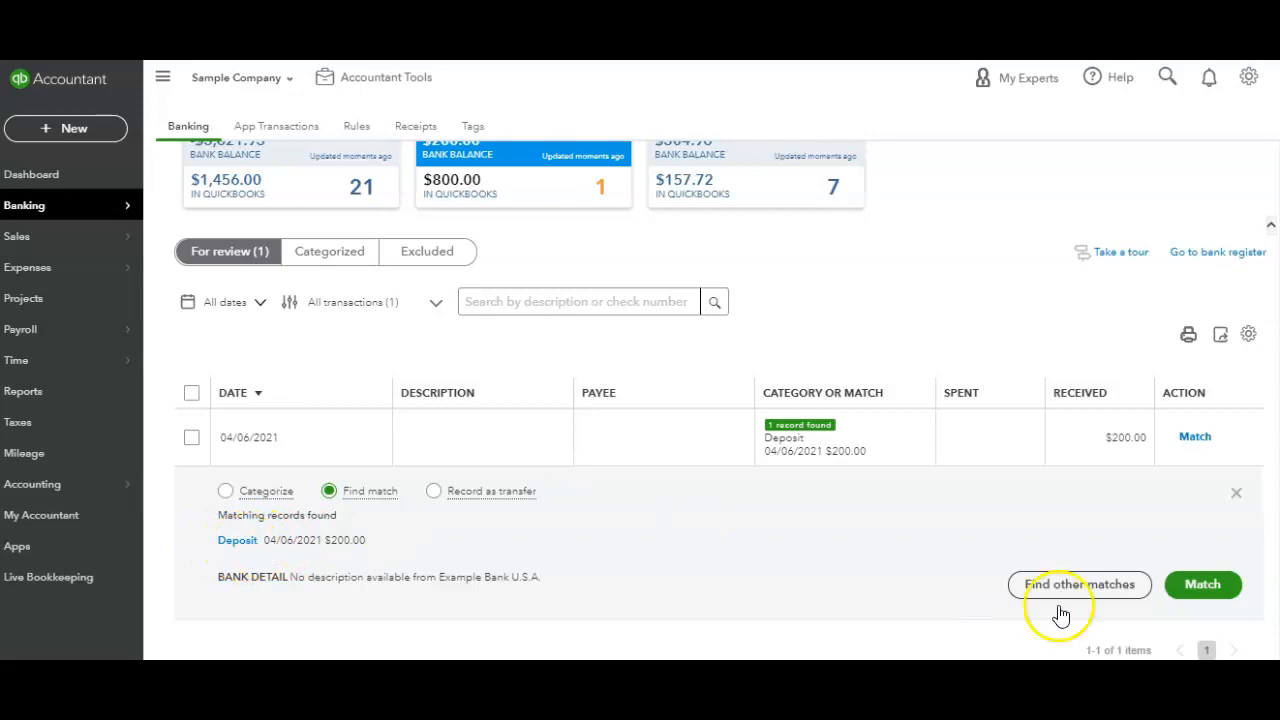
pyautogui.click(1204, 585)
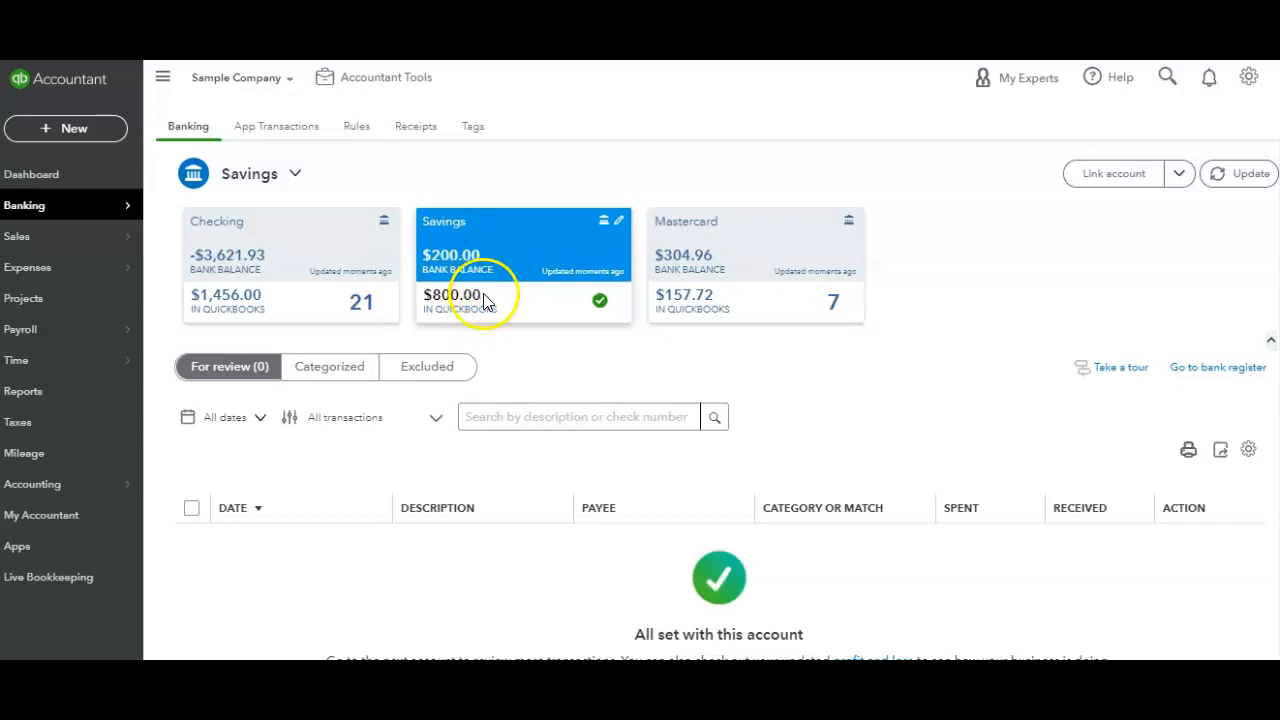
# Switch to the Mastercard account and open its $89.99 Amazon transaction dated 05/02/2021.
pyautogui.click(780, 250)
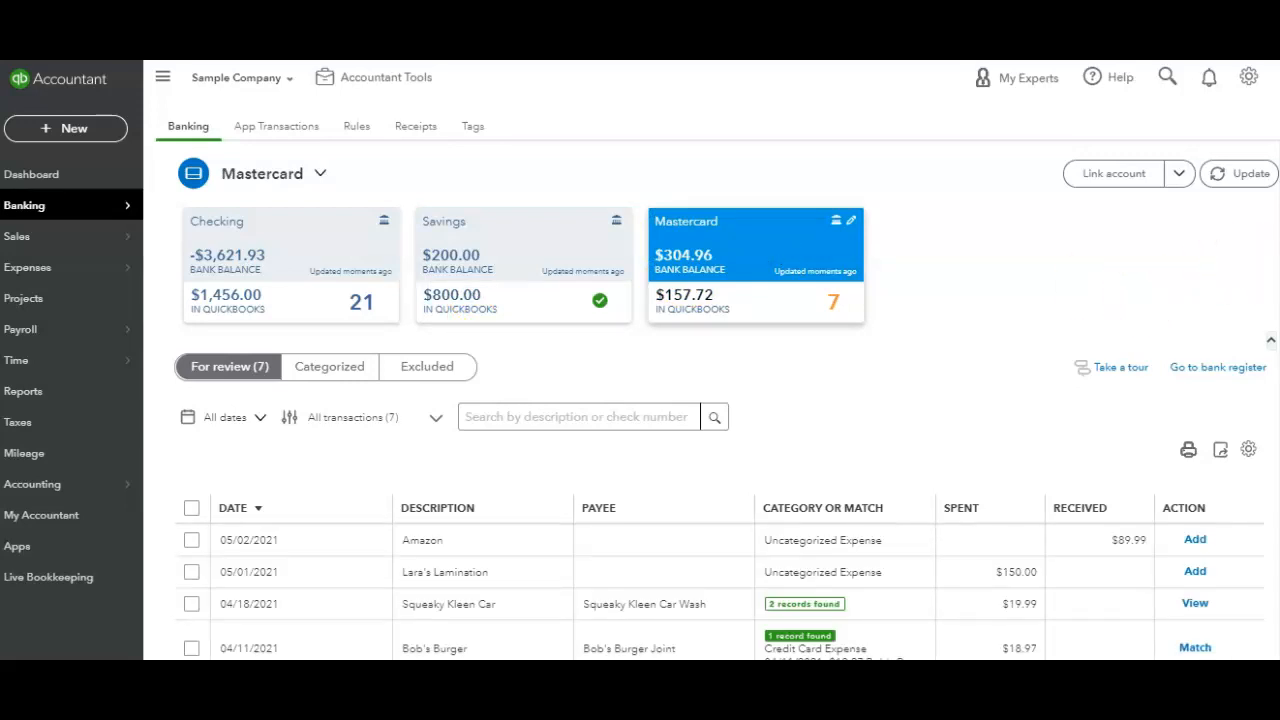
pyautogui.scroll(-5, 705, 312)
pyautogui.click(680, 337)
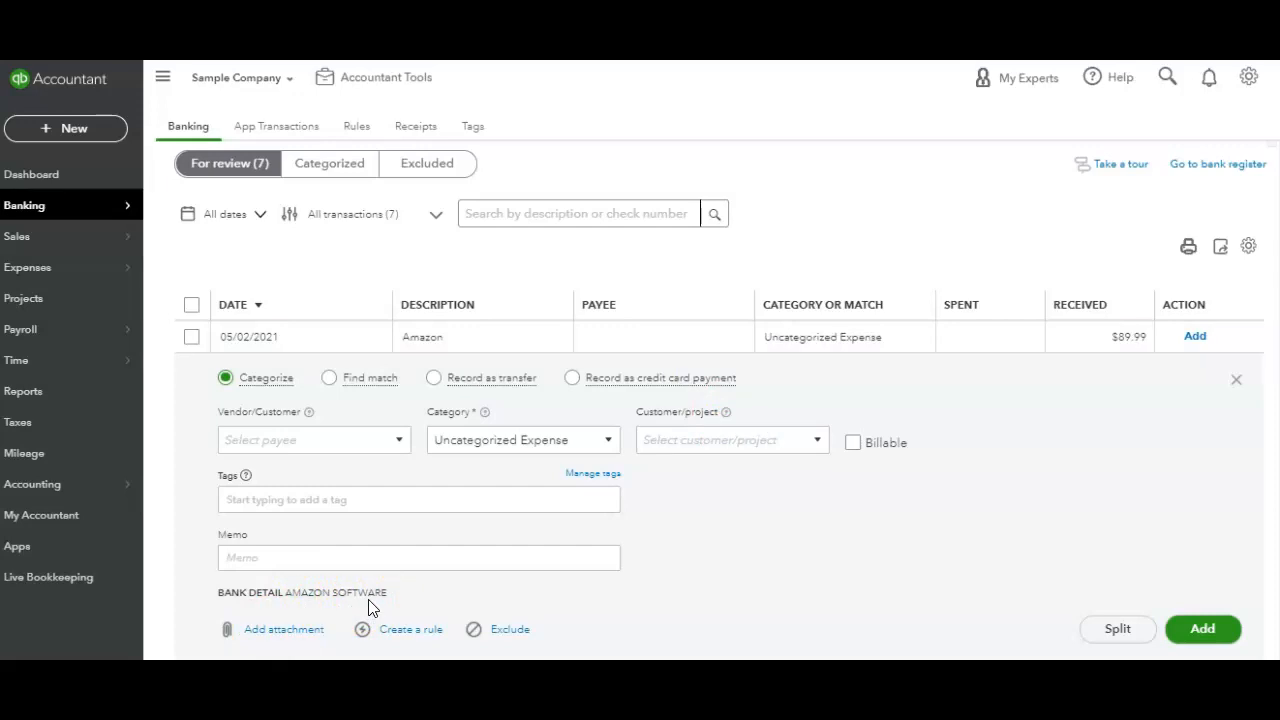
# Create and save Amazon as a new name of type Vendor for the $89.99 transaction's vendor/customer.
pyautogui.click(321, 445)
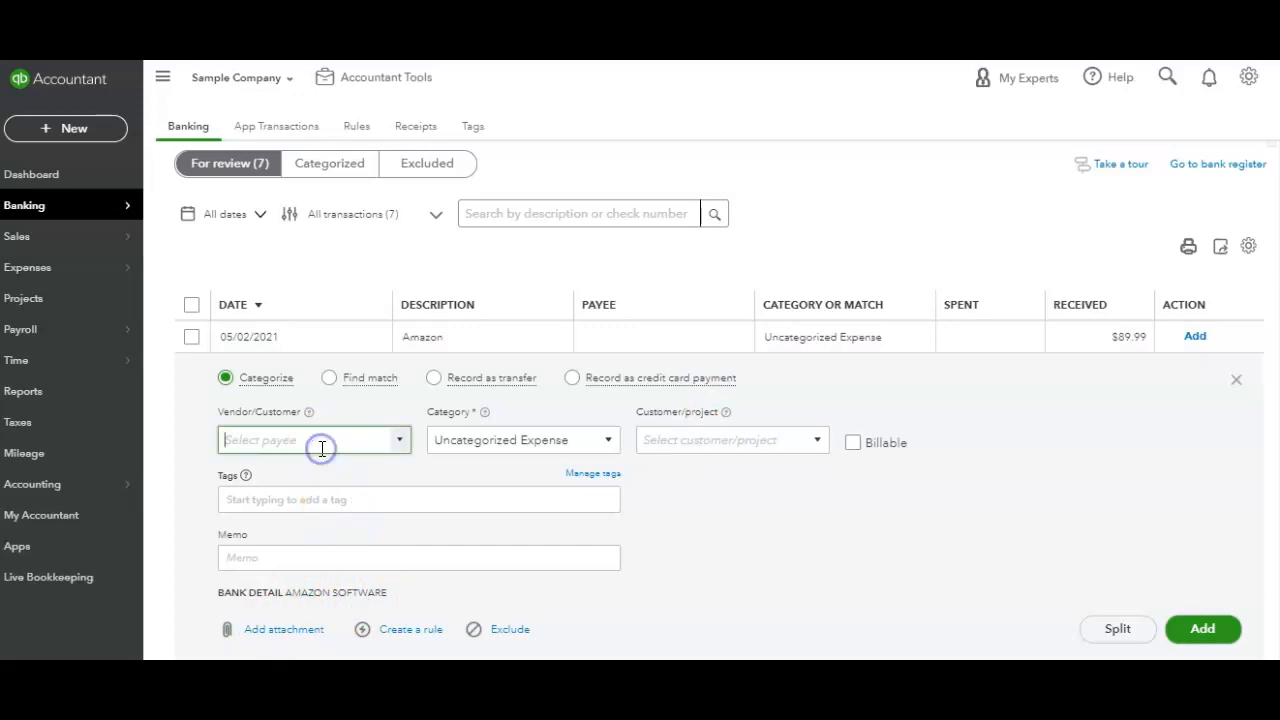
pyautogui.write('Amazon')
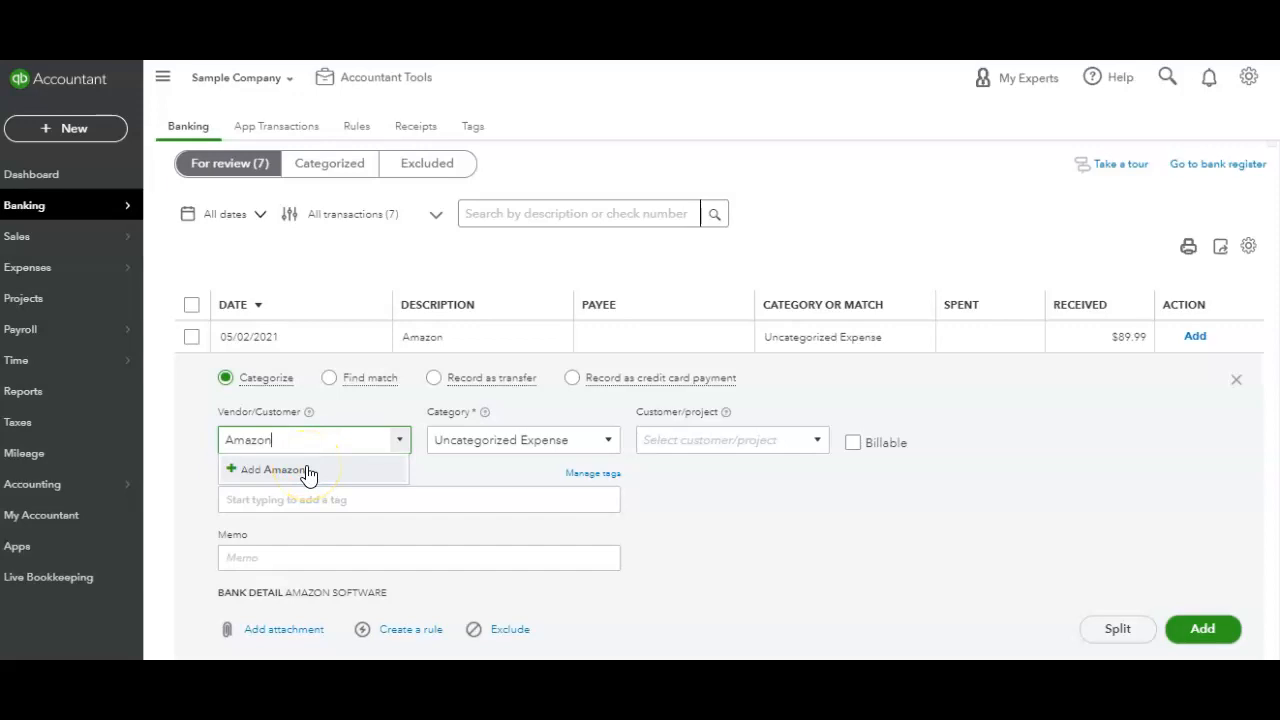
pyautogui.click(300, 470)
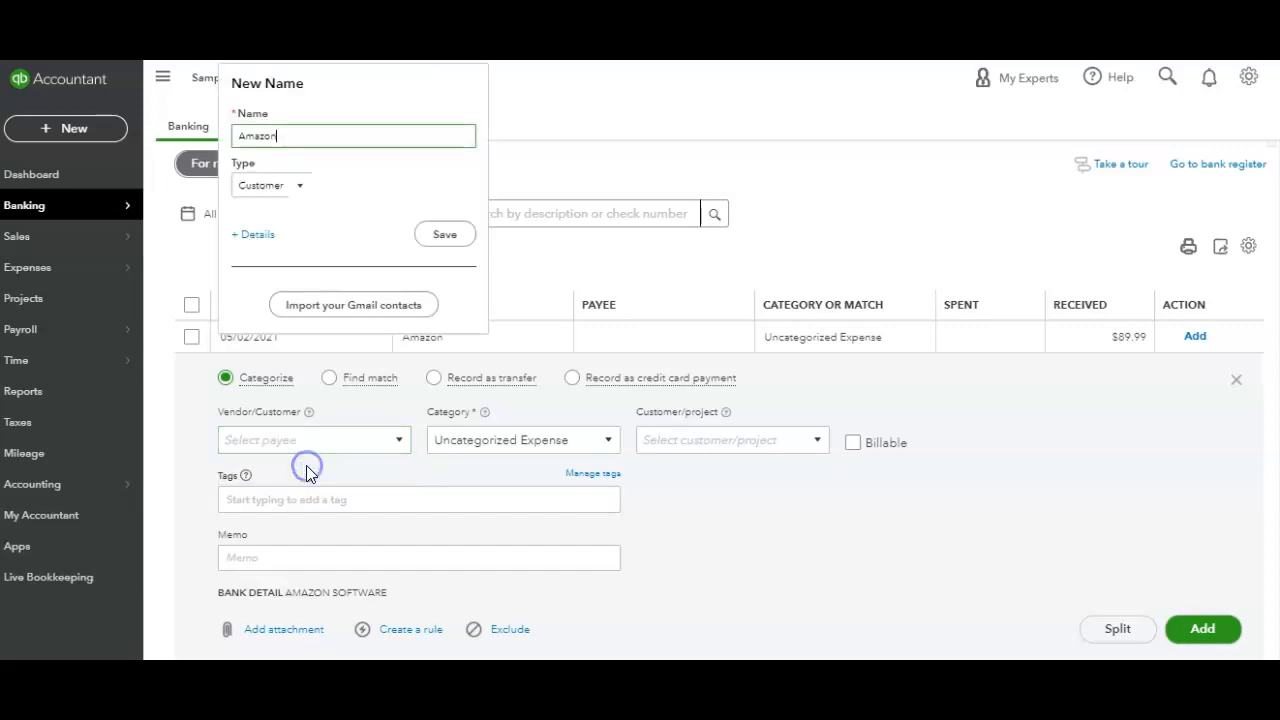
pyautogui.click(307, 197)
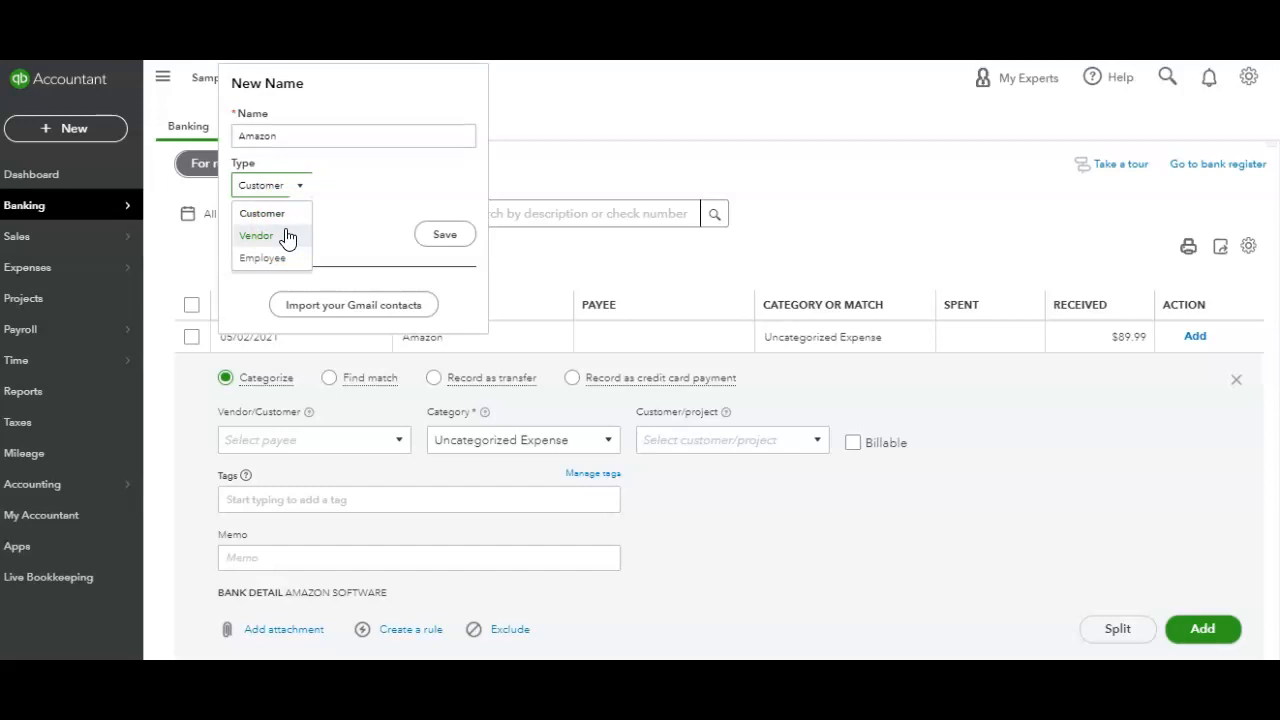
pyautogui.click(286, 236)
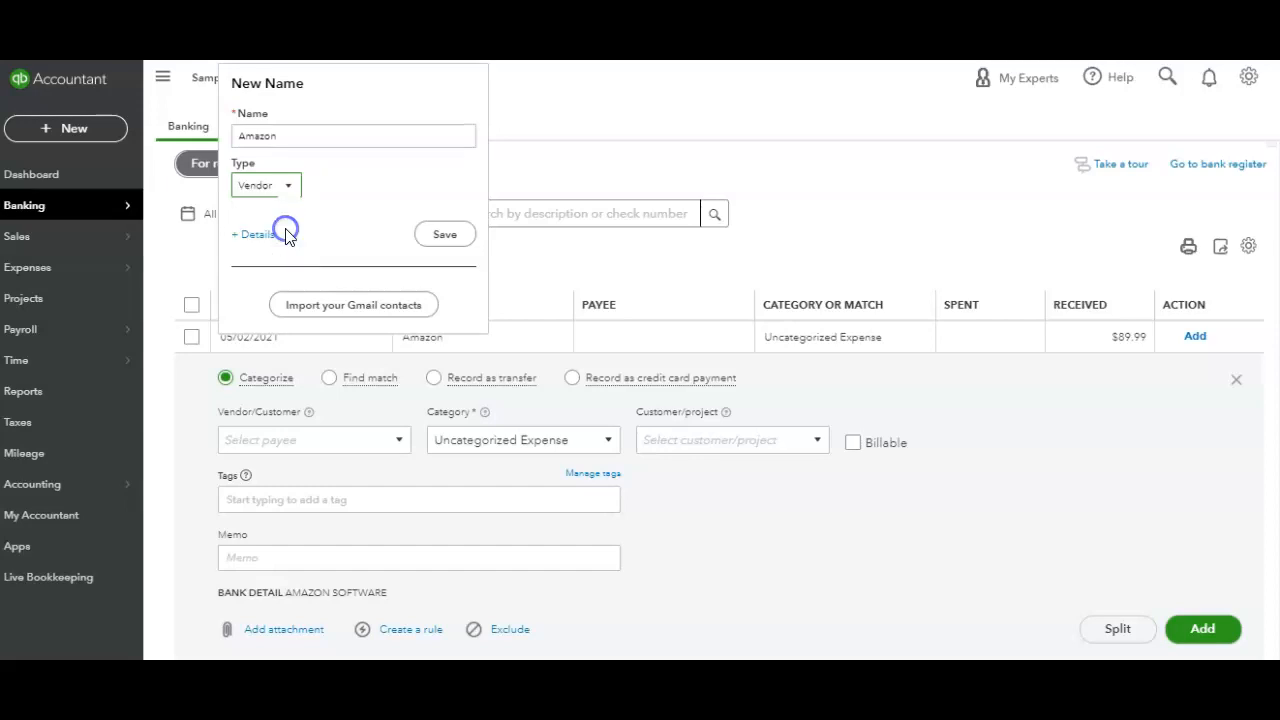
pyautogui.click(440, 240)
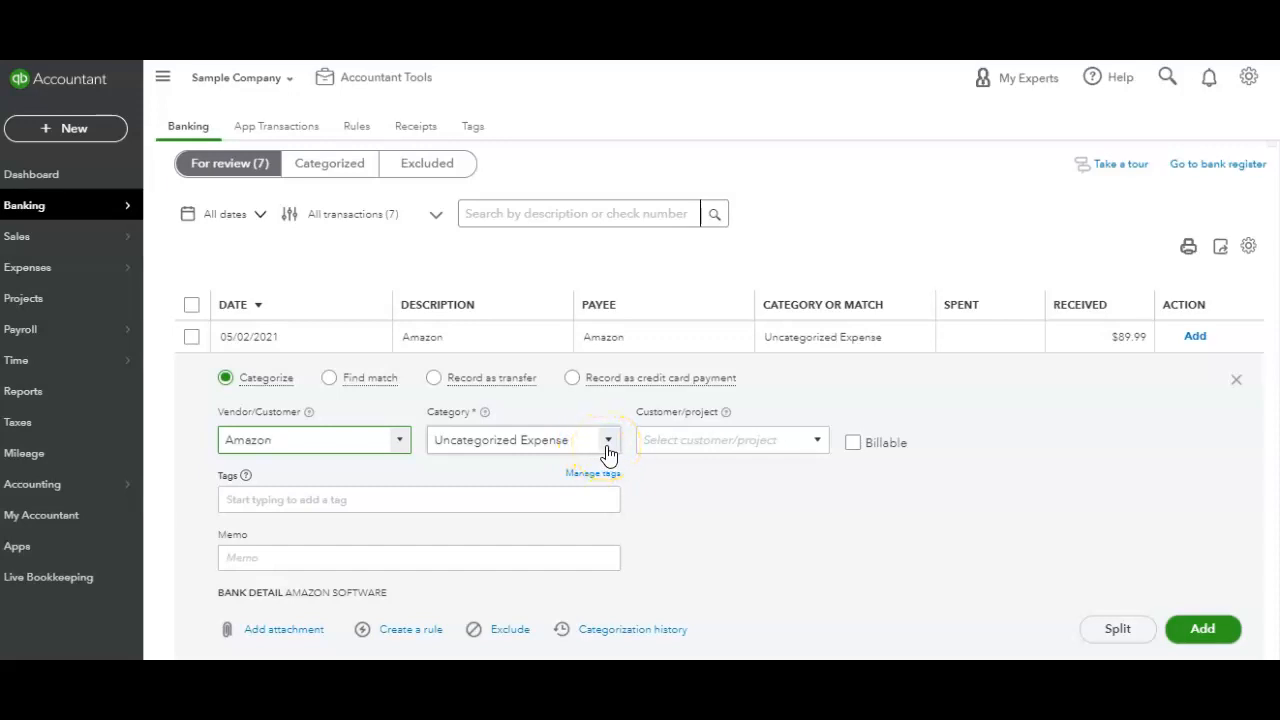
# Set the Amazon transaction's category to Refunds-Allowances.
pyautogui.click(586, 440)
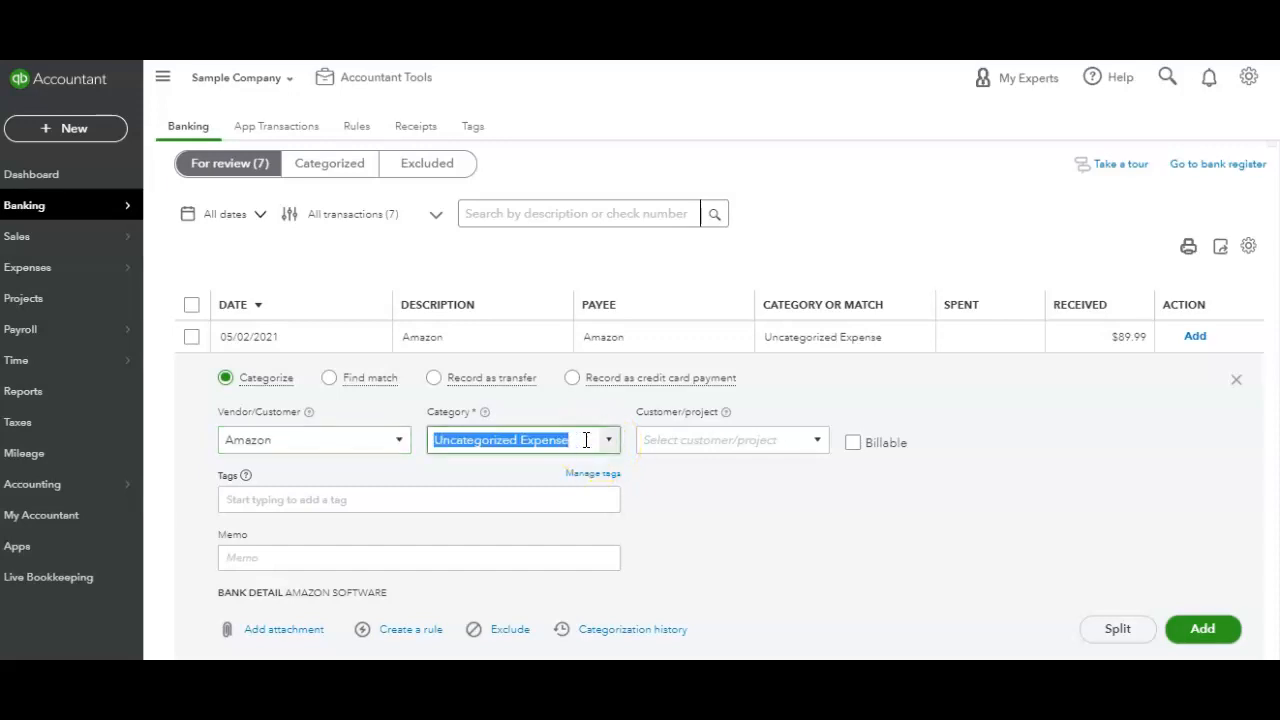
pyautogui.write('Refun')
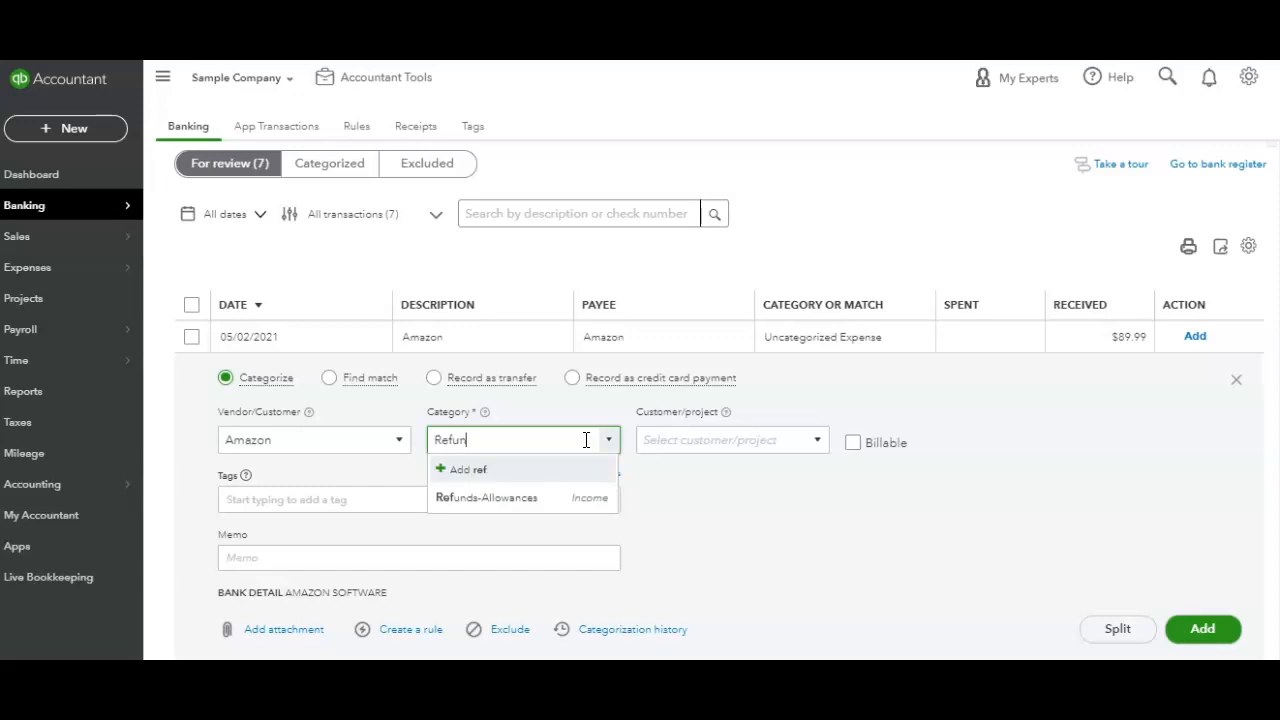
pyautogui.write('d')
pyautogui.click(552, 496)
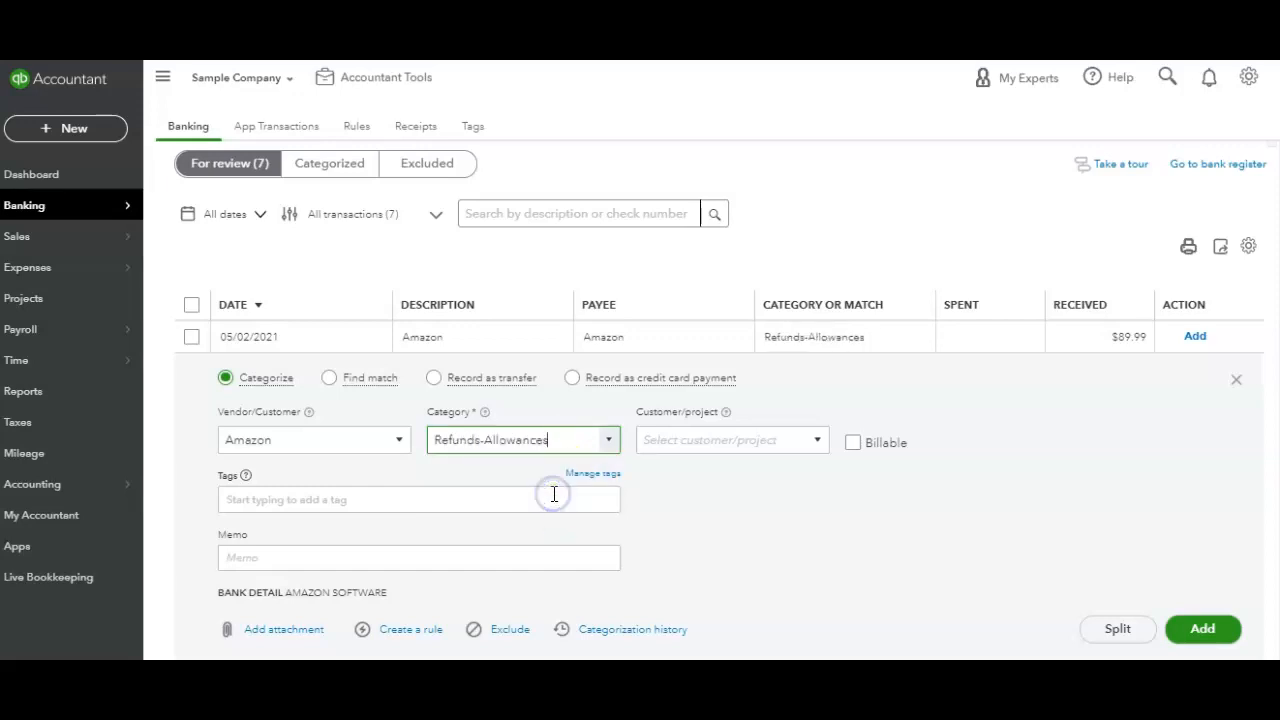
# Assign Cool Cars as the Amazon transaction's customer/project and add the transaction to the books with an empty memo.
pyautogui.click(783, 441)
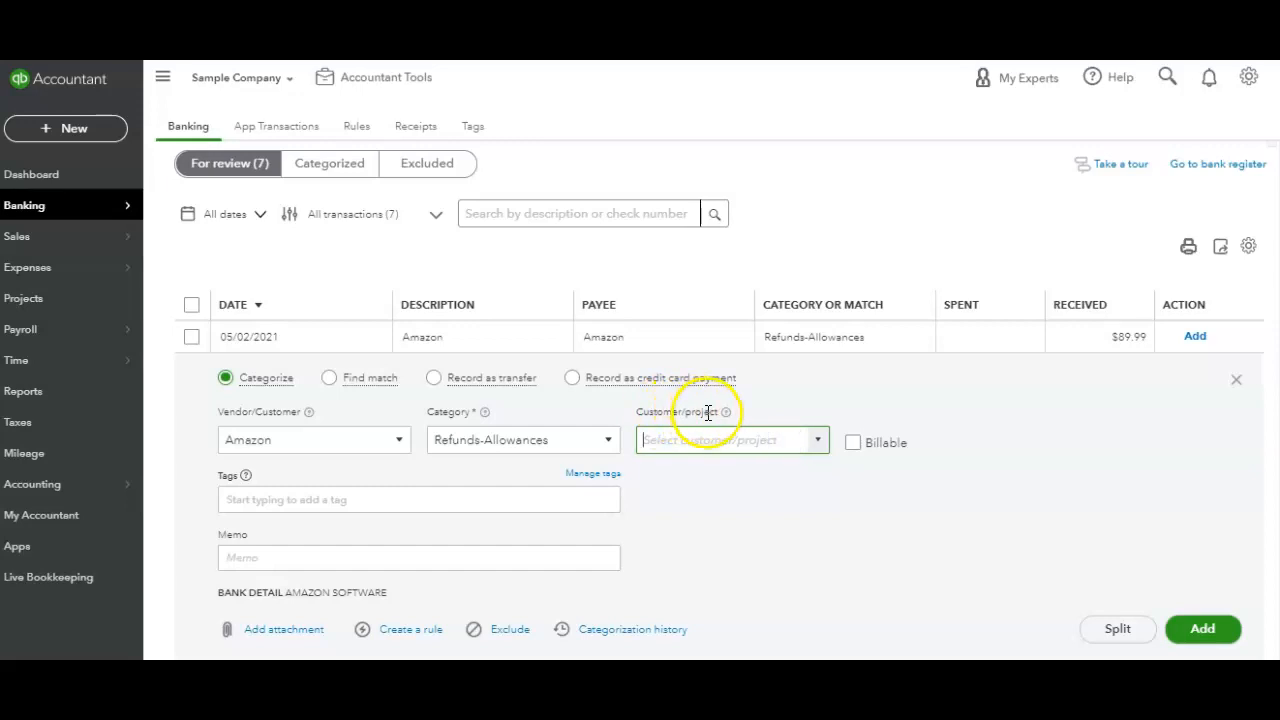
pyautogui.click(815, 441)
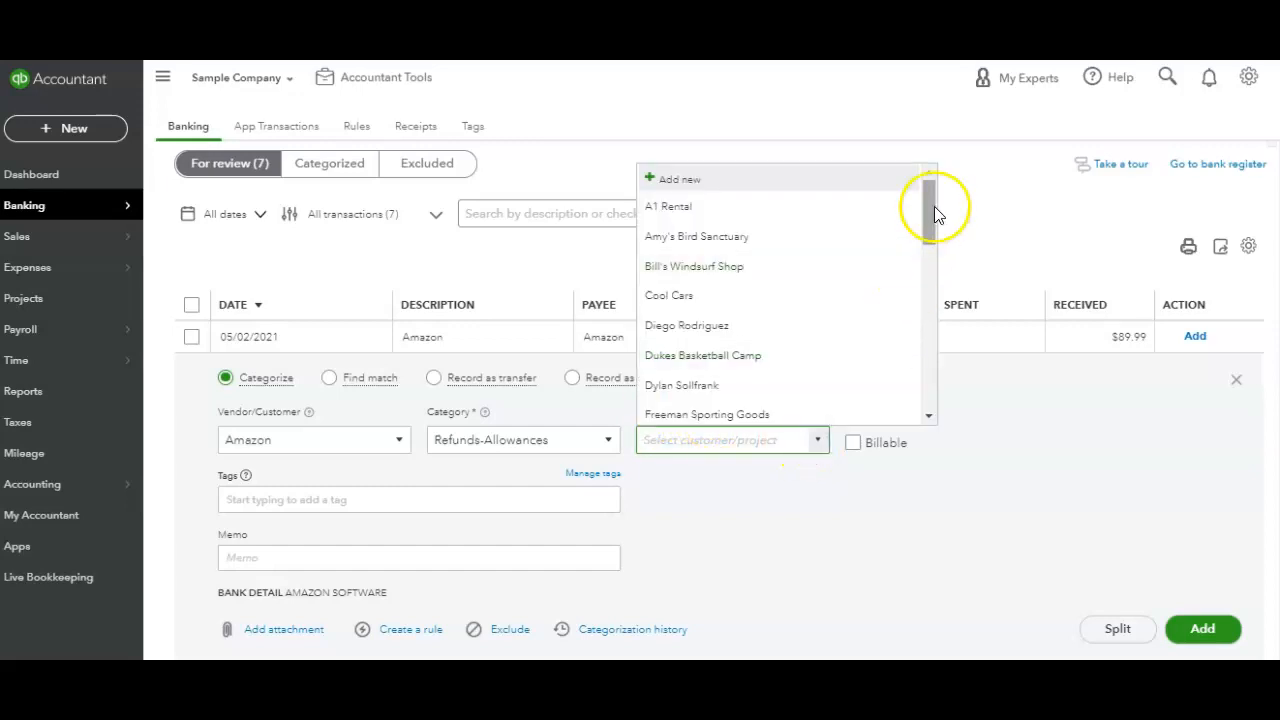
pyautogui.moveTo(934, 204); pyautogui.dragTo(936, 228)
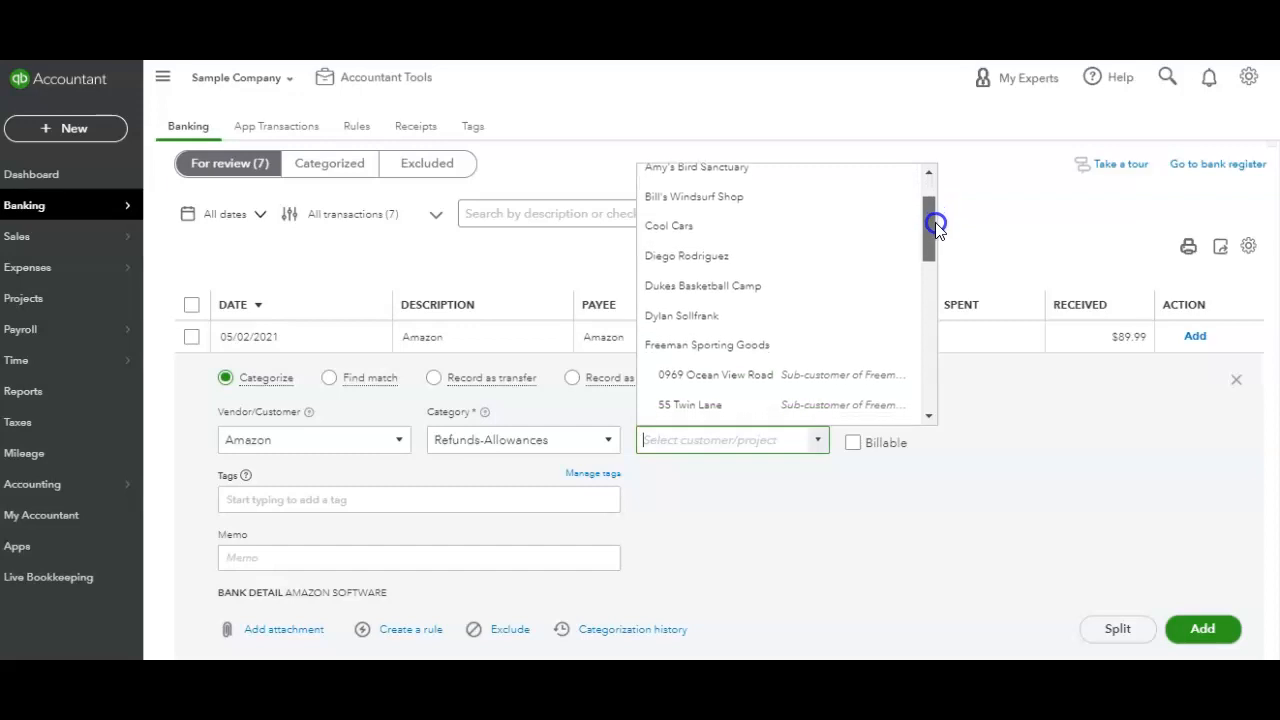
pyautogui.click(846, 233)
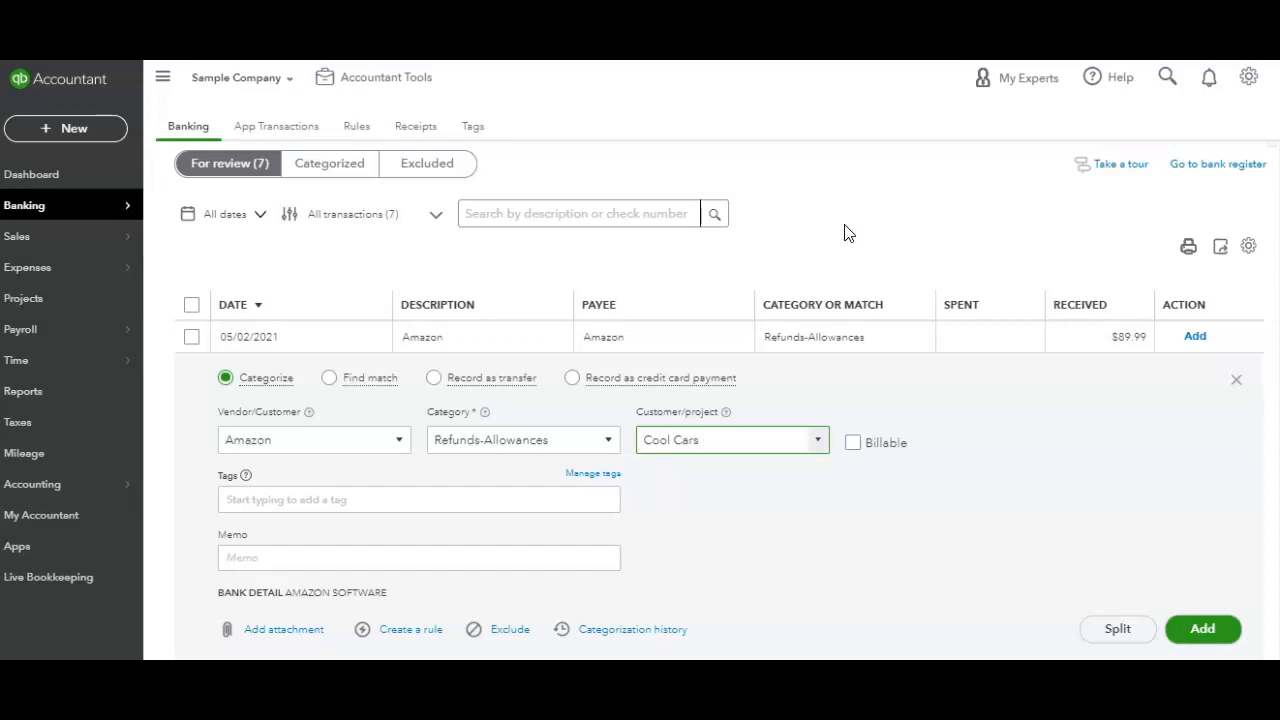
pyautogui.click(386, 557)
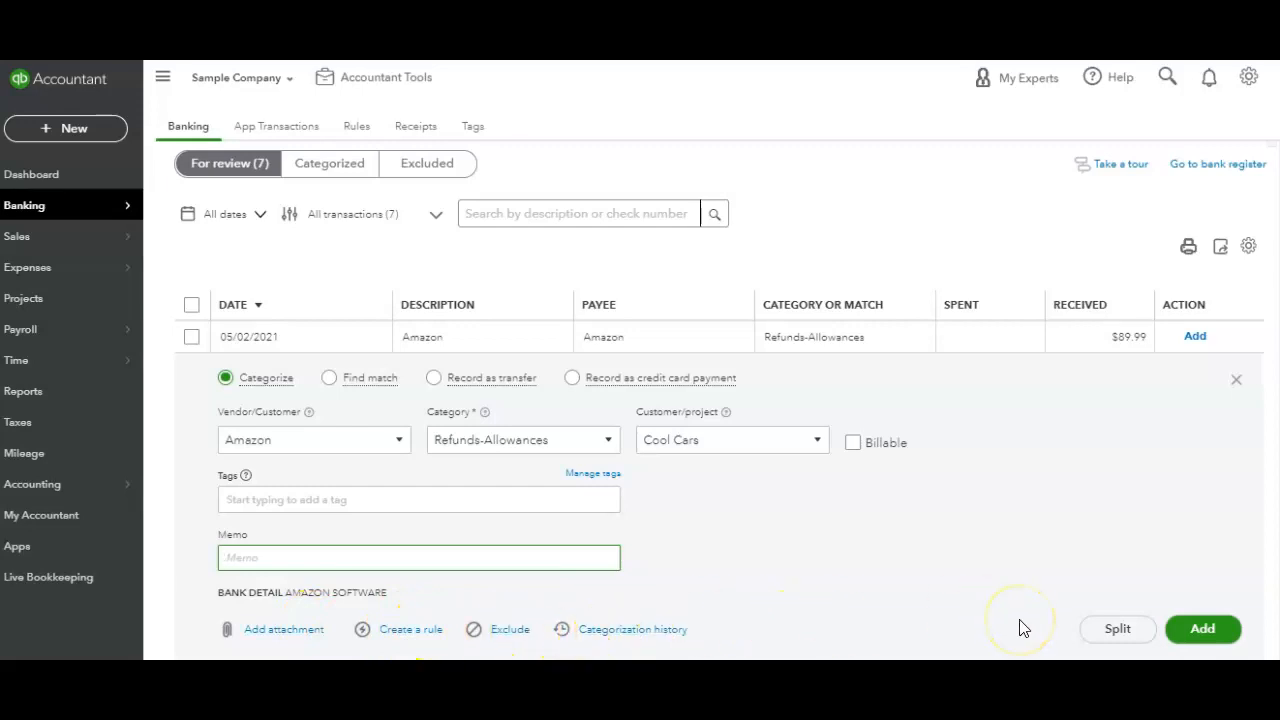
pyautogui.click(1167, 628)
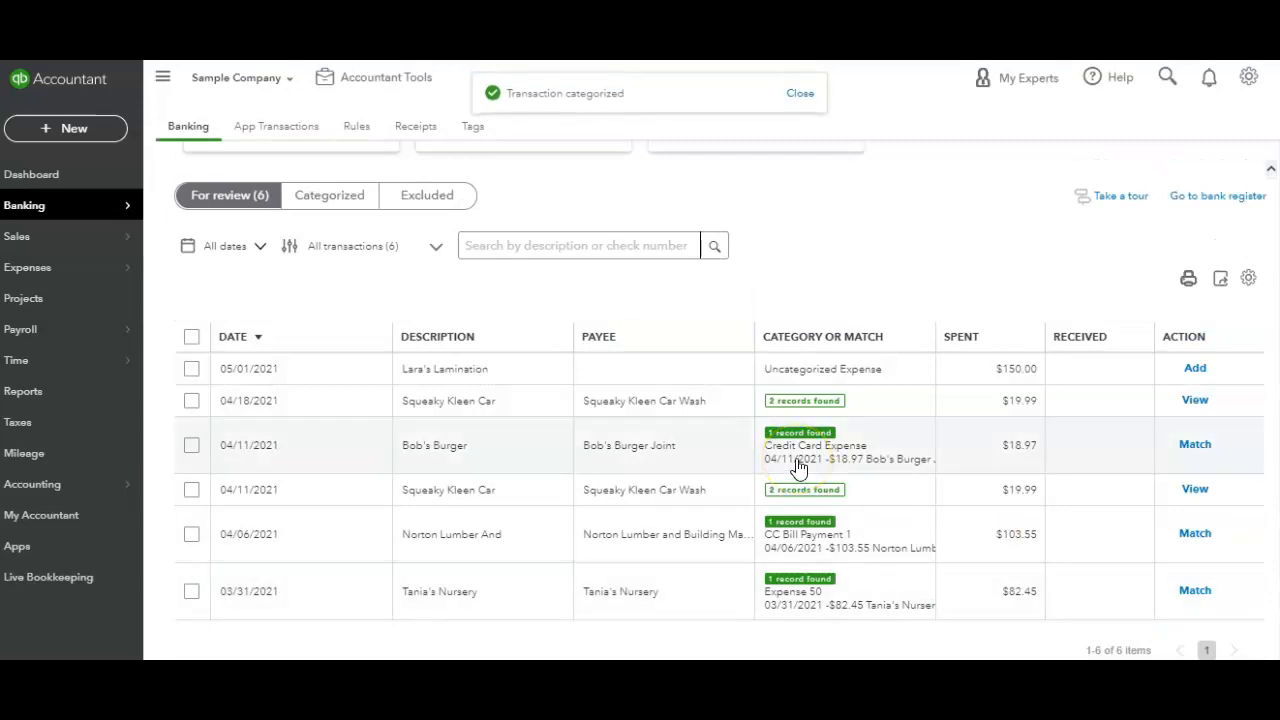
# Open the $150.00 Lara's Lamination transaction dated 05/01/2021 and create and save Lara's Lamination as its new vendor/customer name.
pyautogui.click(658, 385)
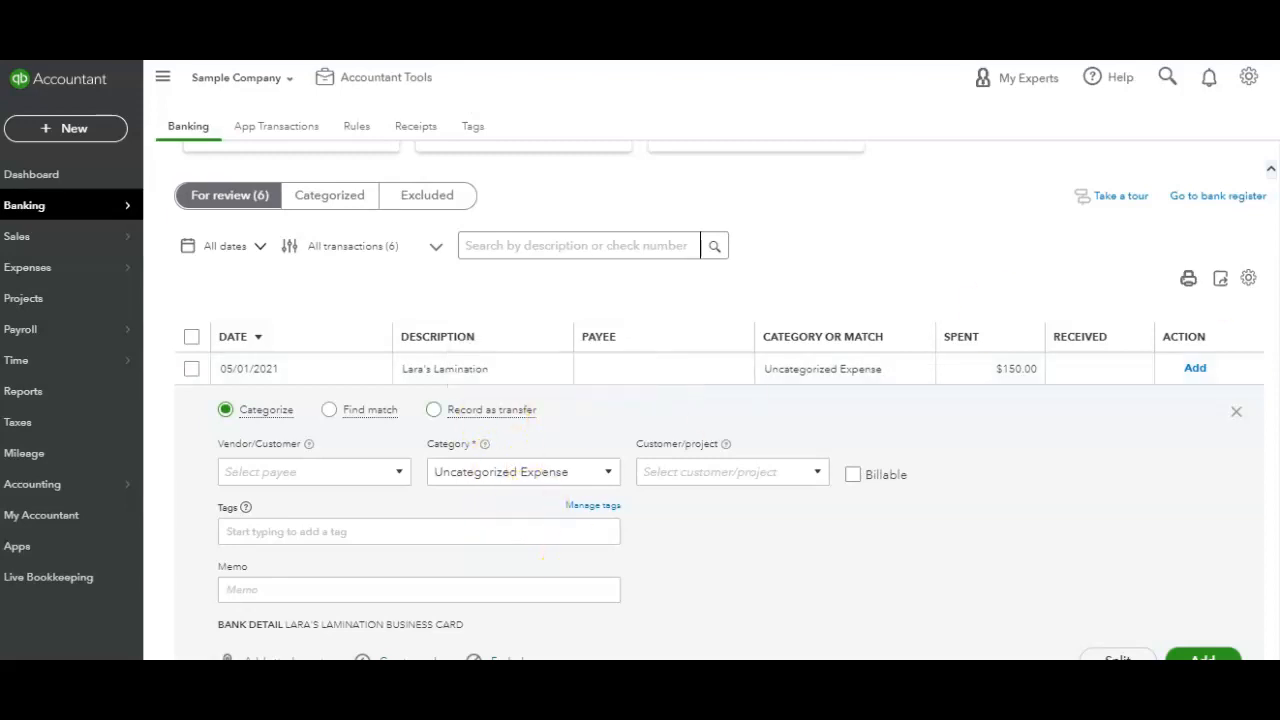
pyautogui.scroll(-3, 363, 320)
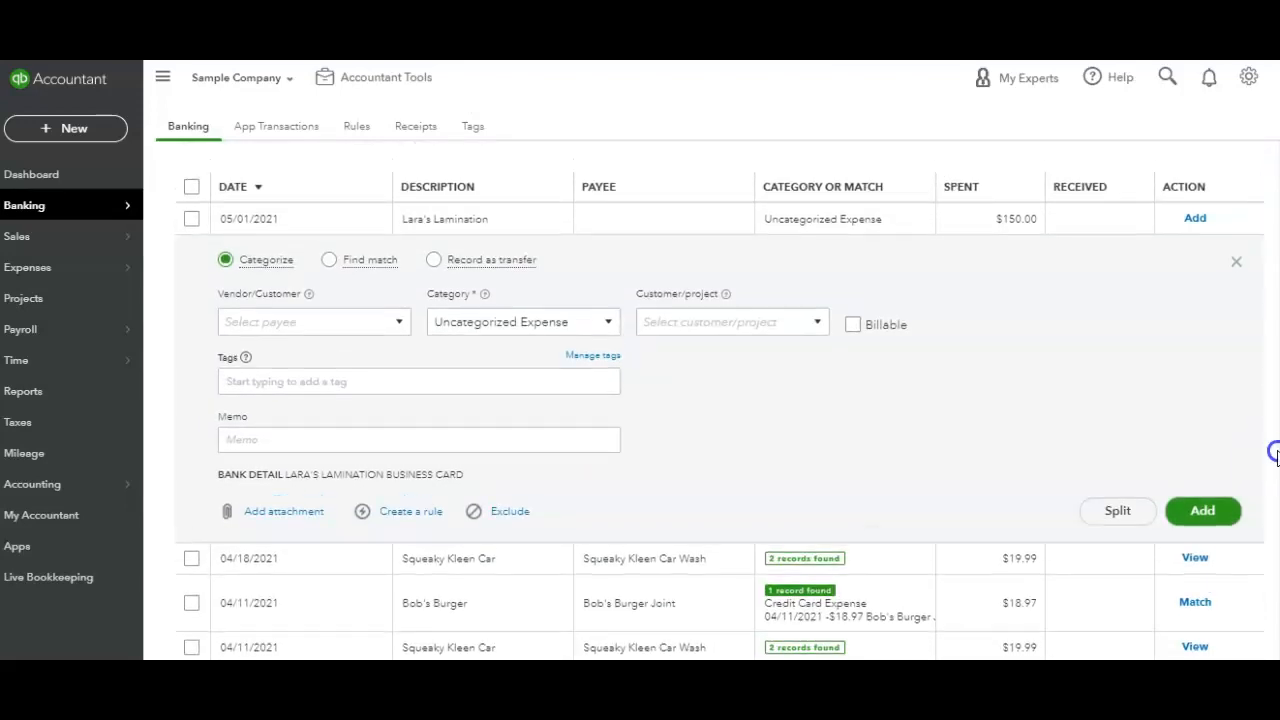
pyautogui.click(281, 325)
pyautogui.write('Lara')
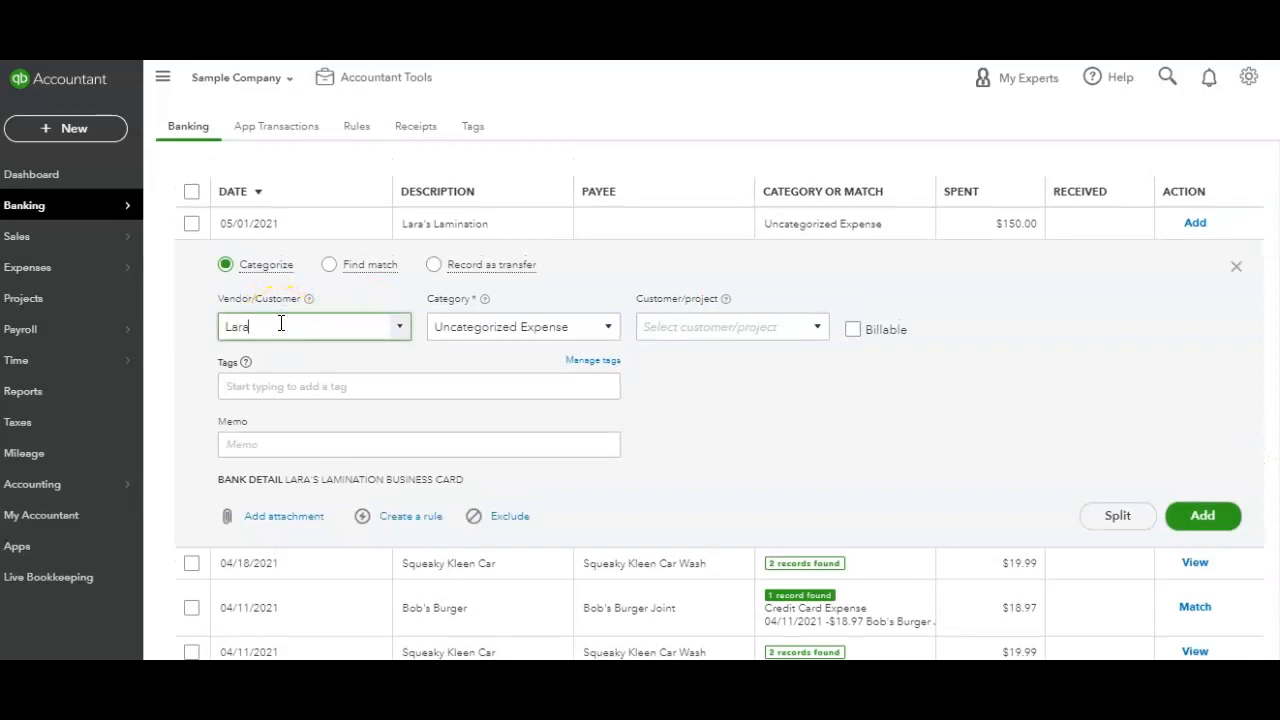
pyautogui.write("'s Lamination")
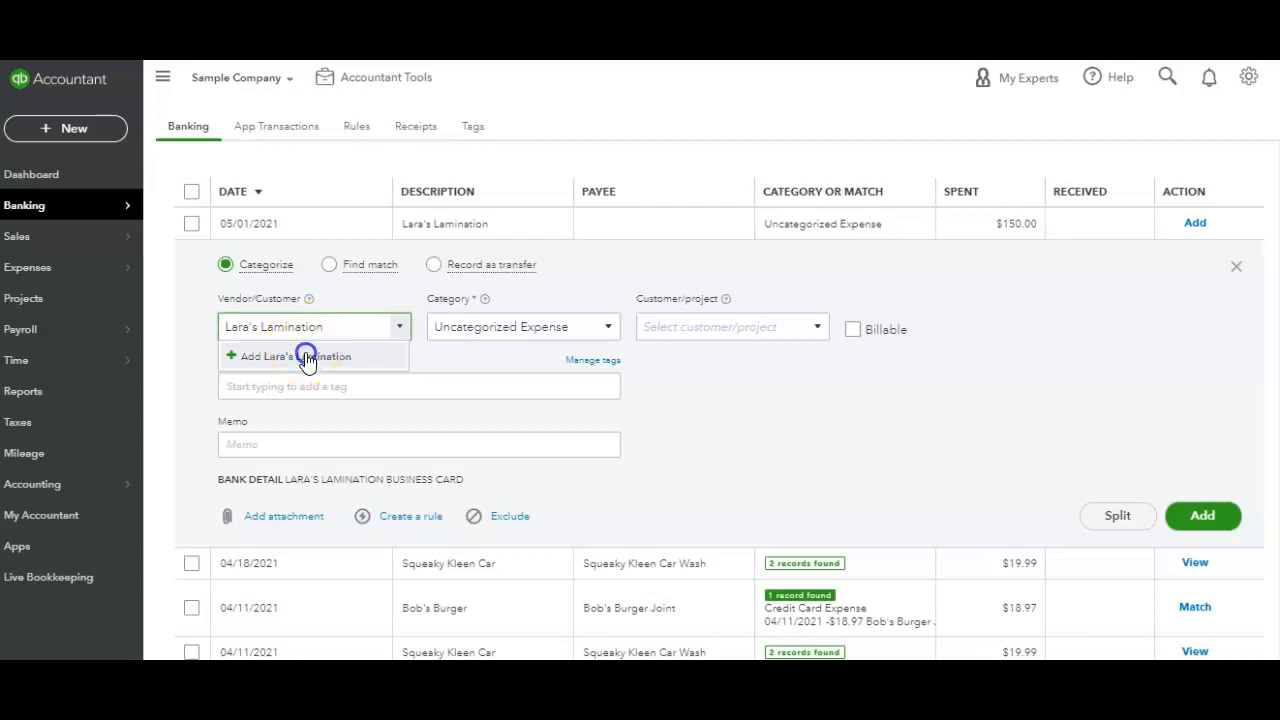
pyautogui.click(306, 357)
pyautogui.click(440, 516)
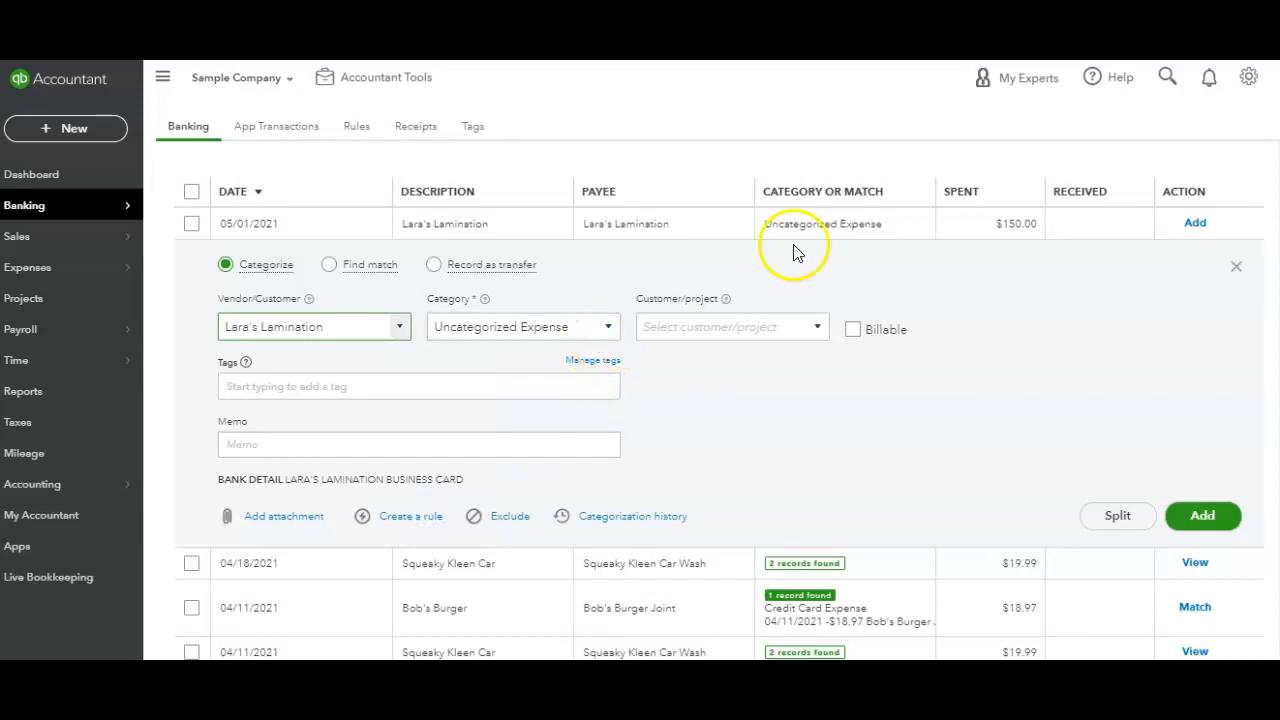
# Categorize the Lara's Lamination transaction as Stationery & Printing and add it to the books with an empty memo.
pyautogui.click(610, 330)
pyautogui.moveTo(774, 468); pyautogui.dragTo(767, 441)
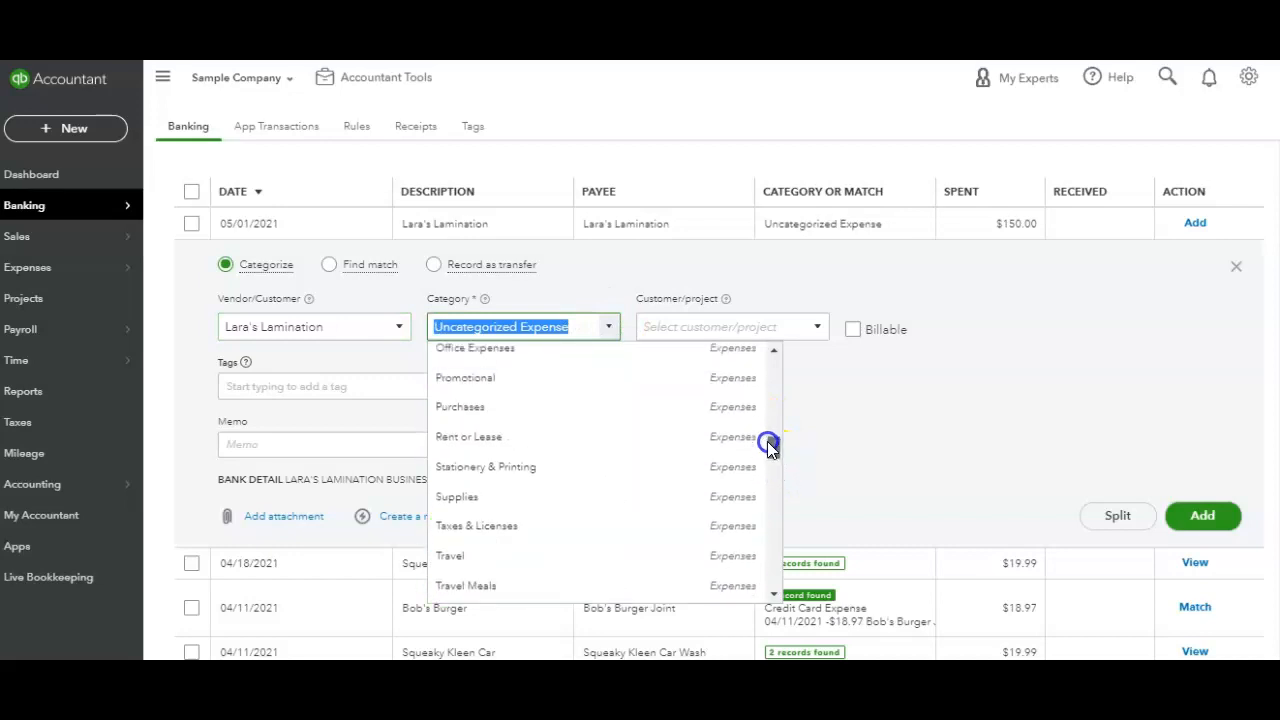
pyautogui.click(621, 478)
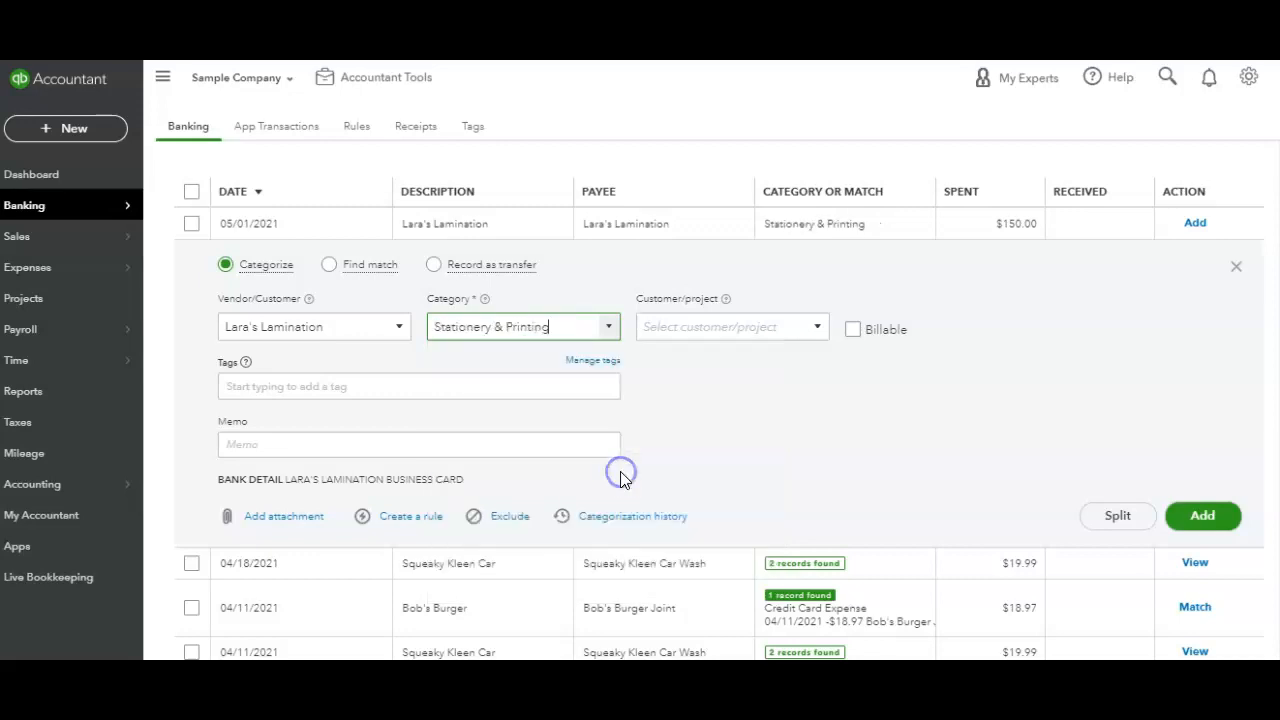
pyautogui.click(485, 444)
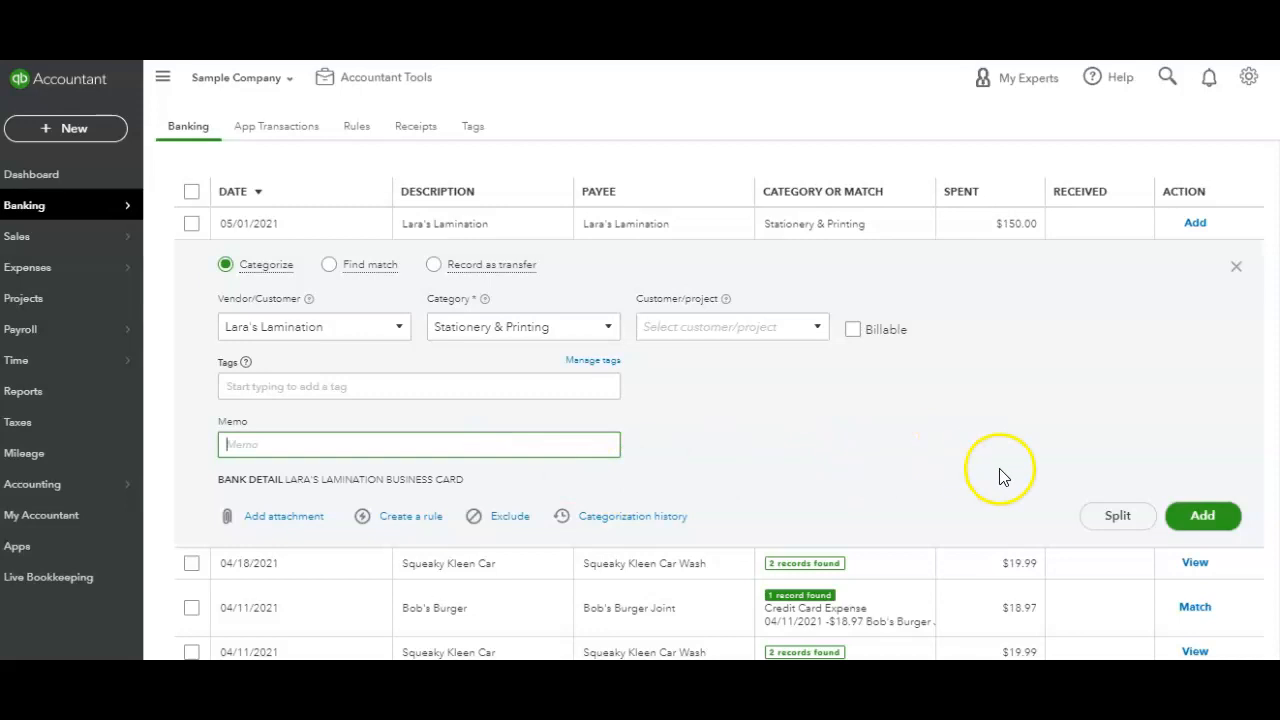
pyautogui.click(1195, 515)
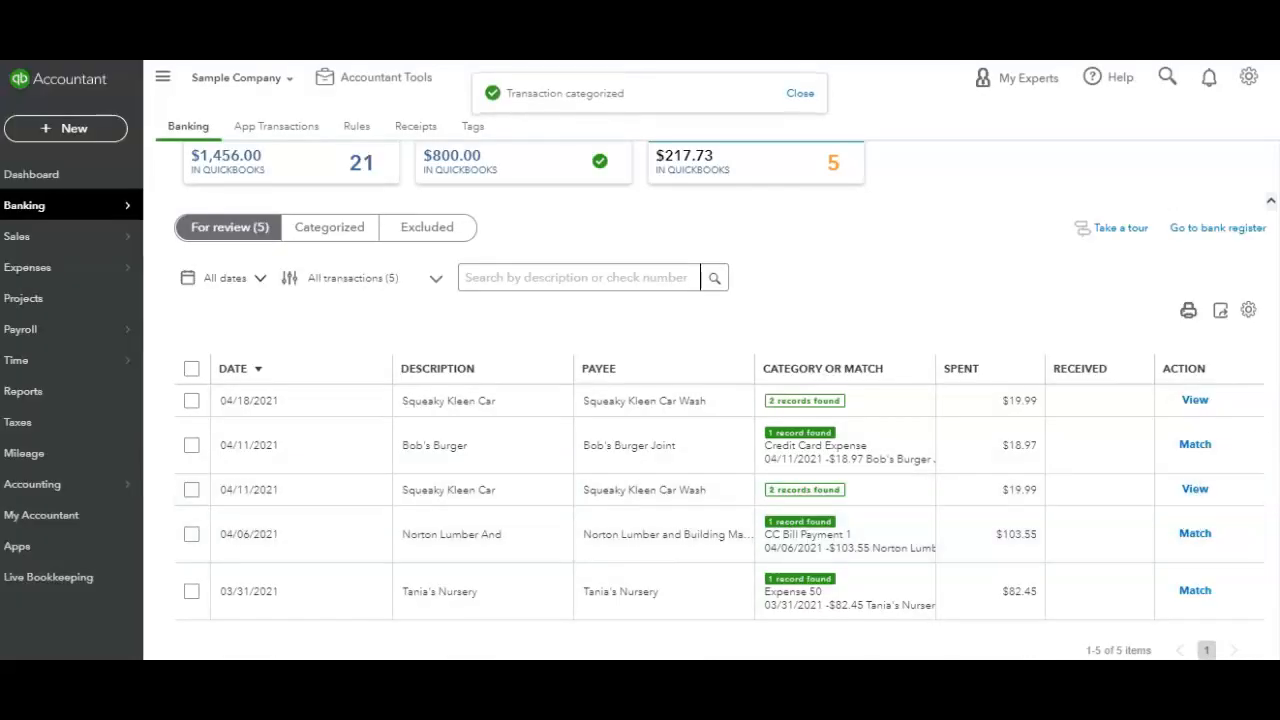
# Switch to the Checking account, open its $408.00 deposit dated 04/05/2021 and choose to categorize it instead of matching it.
pyautogui.click(330, 234)
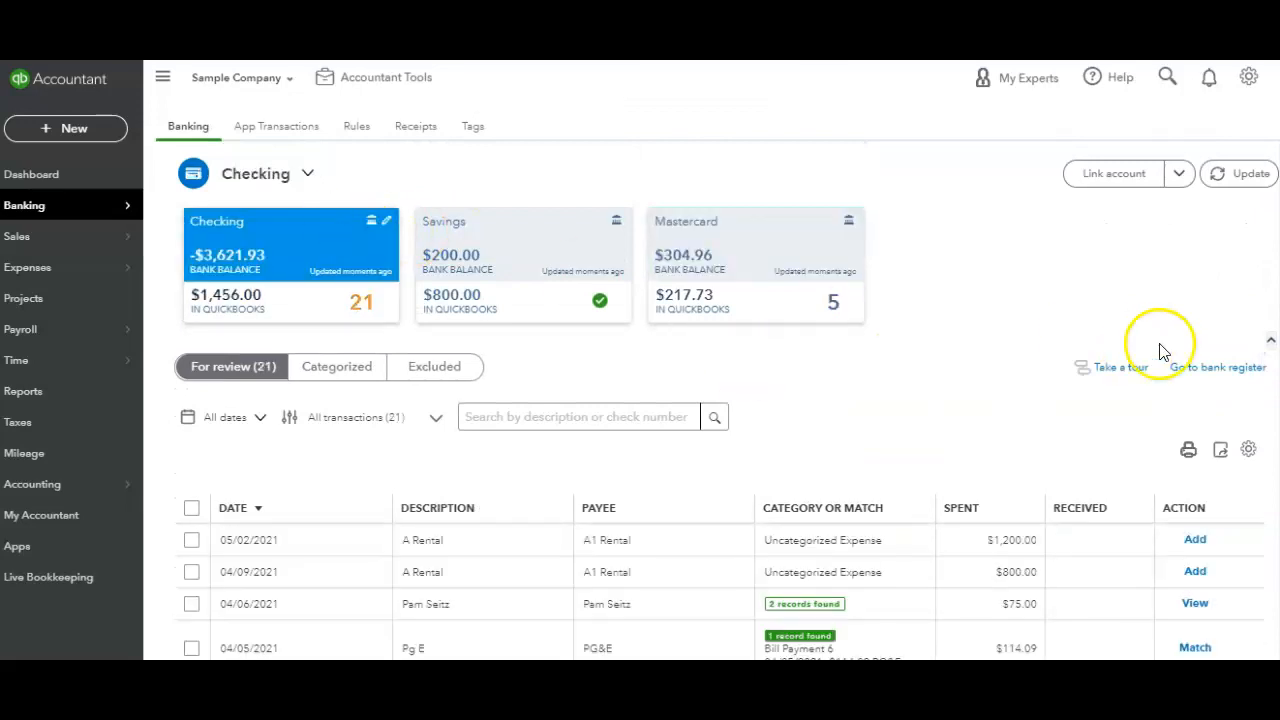
pyautogui.scroll(-4, 533, 369)
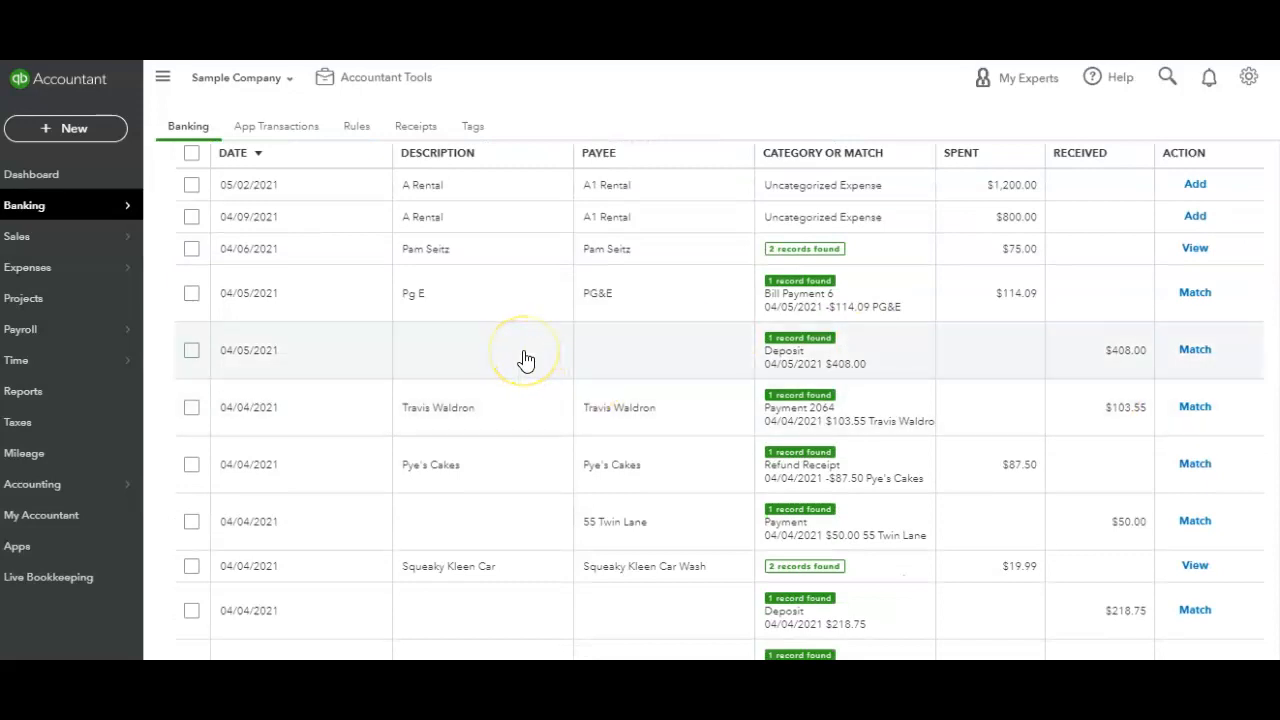
pyautogui.click(525, 358)
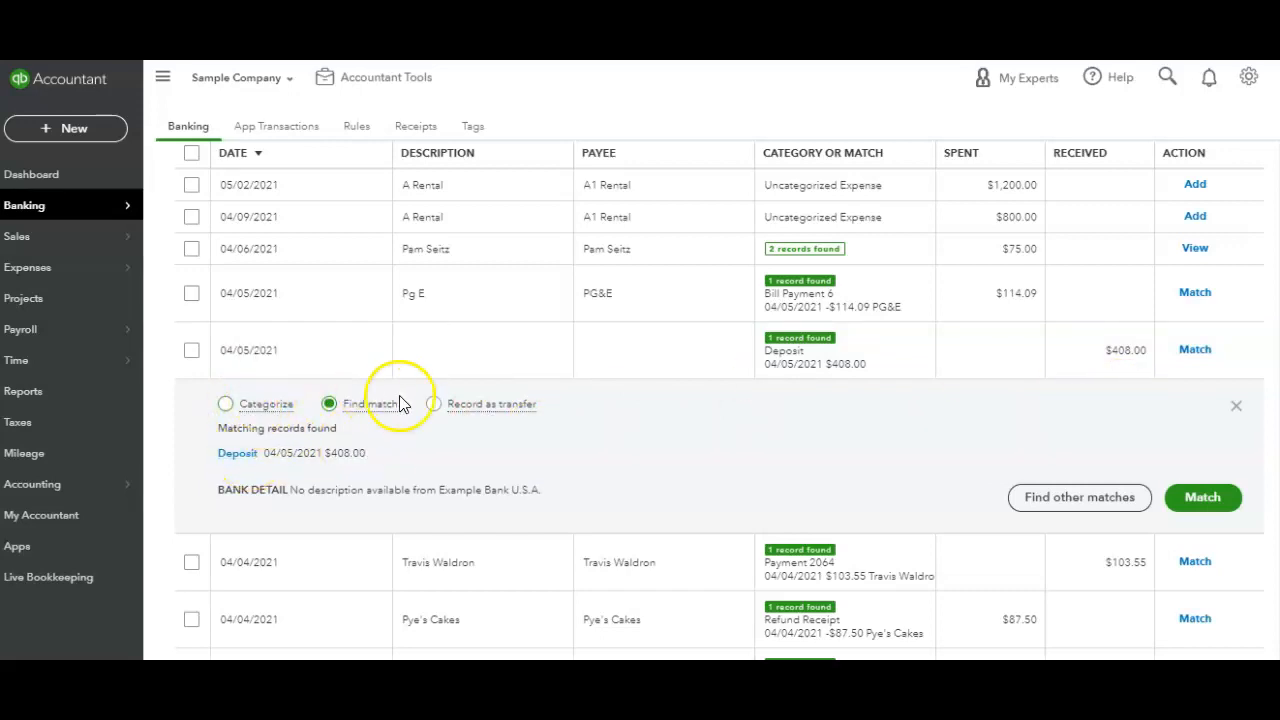
pyautogui.moveTo(372, 418)
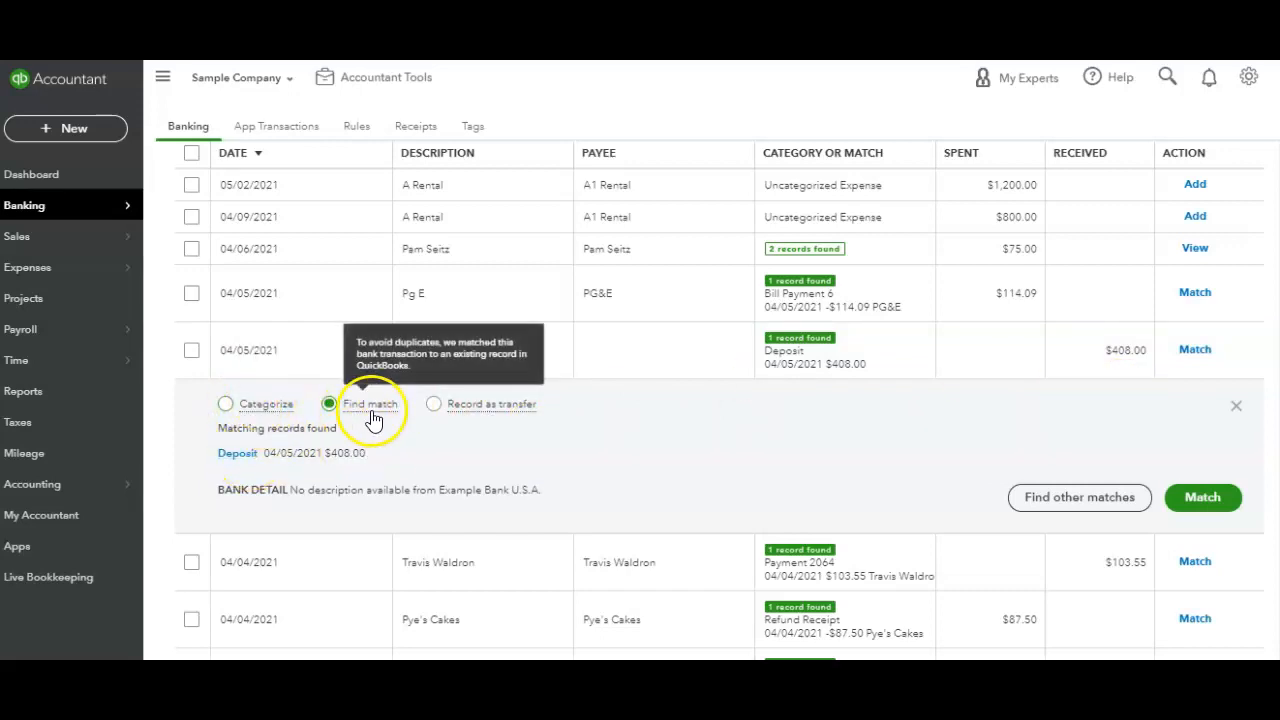
pyautogui.click(226, 405)
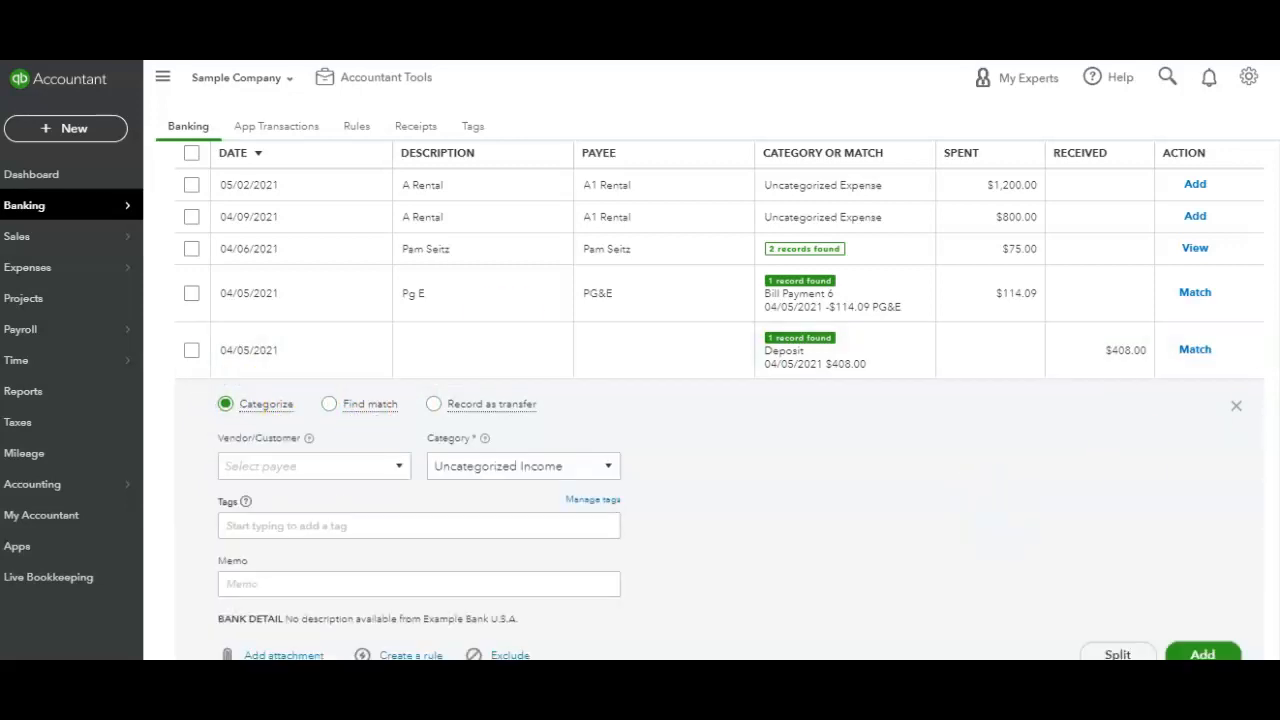
pyautogui.scroll(-3, 578, 493)
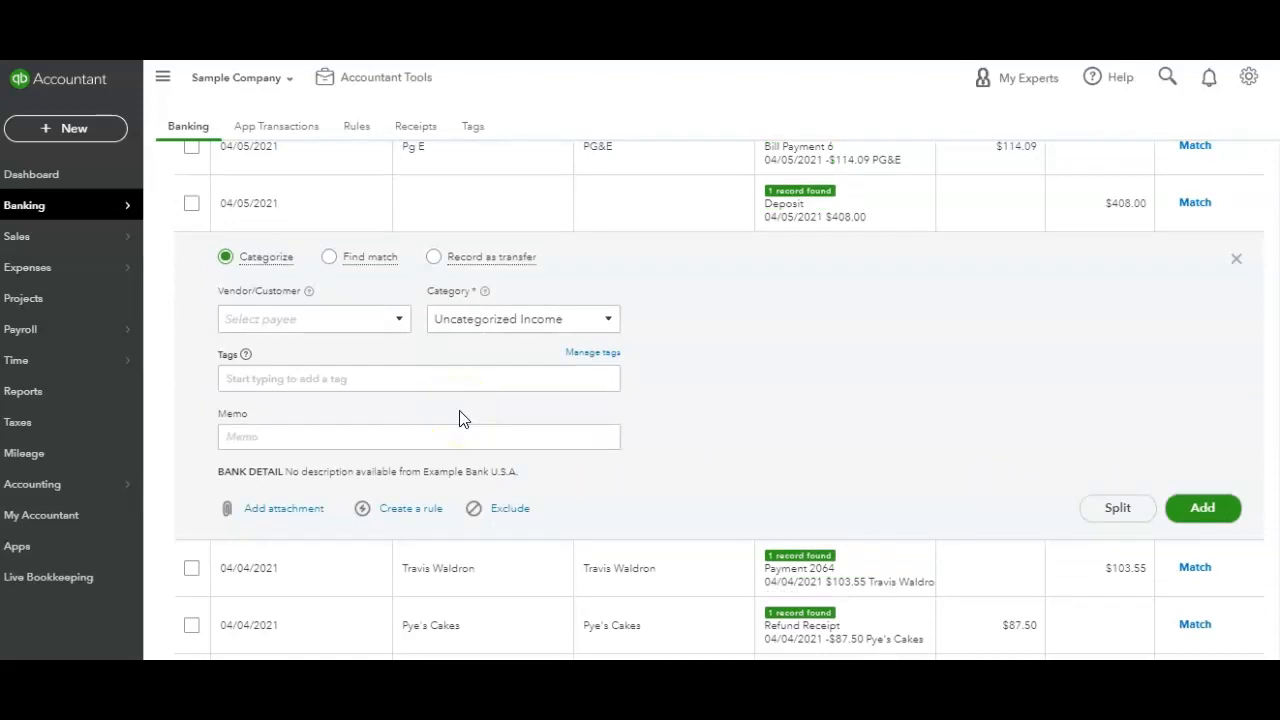
pyautogui.click(362, 318)
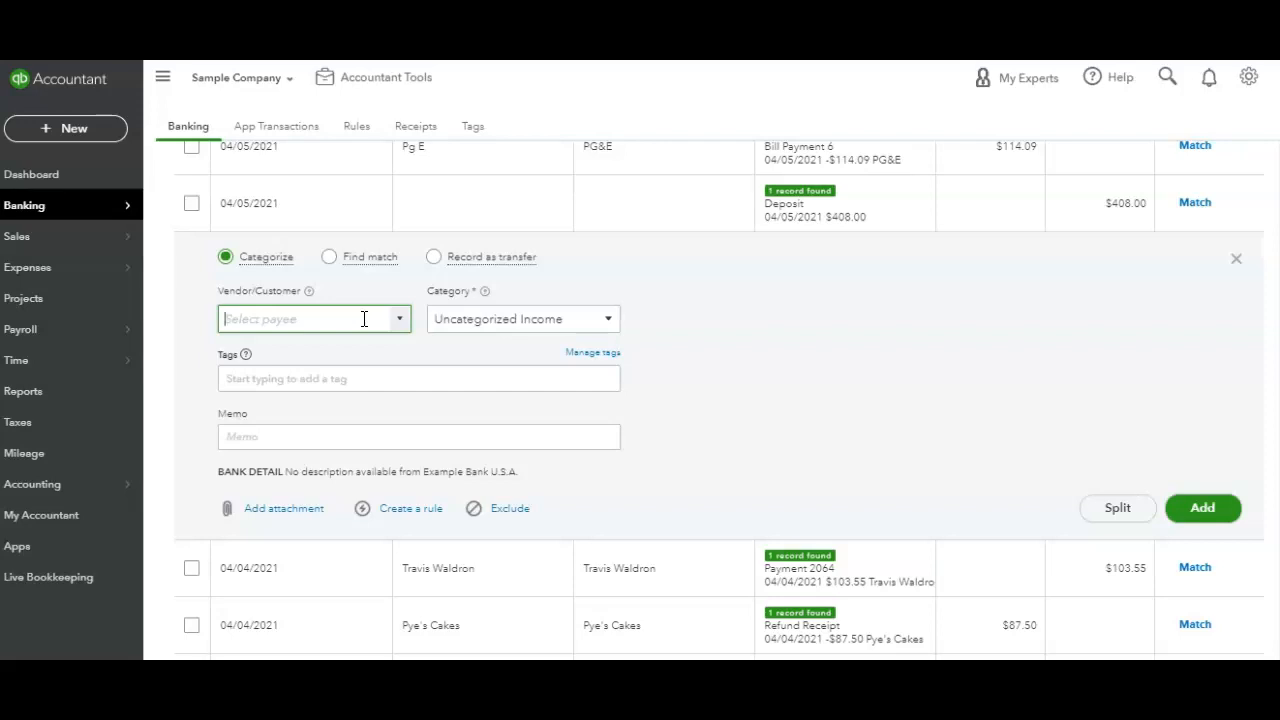
pyautogui.write('sdfs')
pyautogui.press('BackSpace')
pyautogui.press('BackSpace')
pyautogui.press('BackSpace')
pyautogui.press('BackSpace')
pyautogui.click(386, 282)
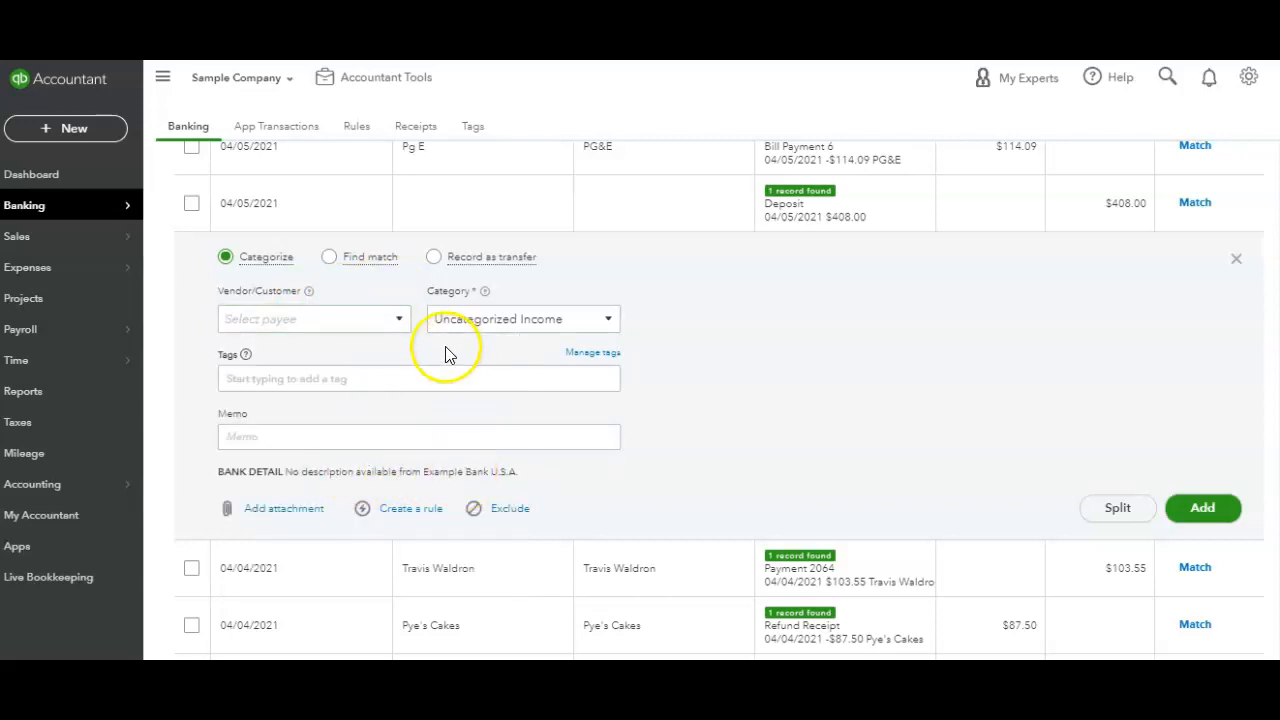
# Set the $408.00 deposit's category to the Fees Billed income account and add it to the books with an empty memo.
pyautogui.click(490, 320)
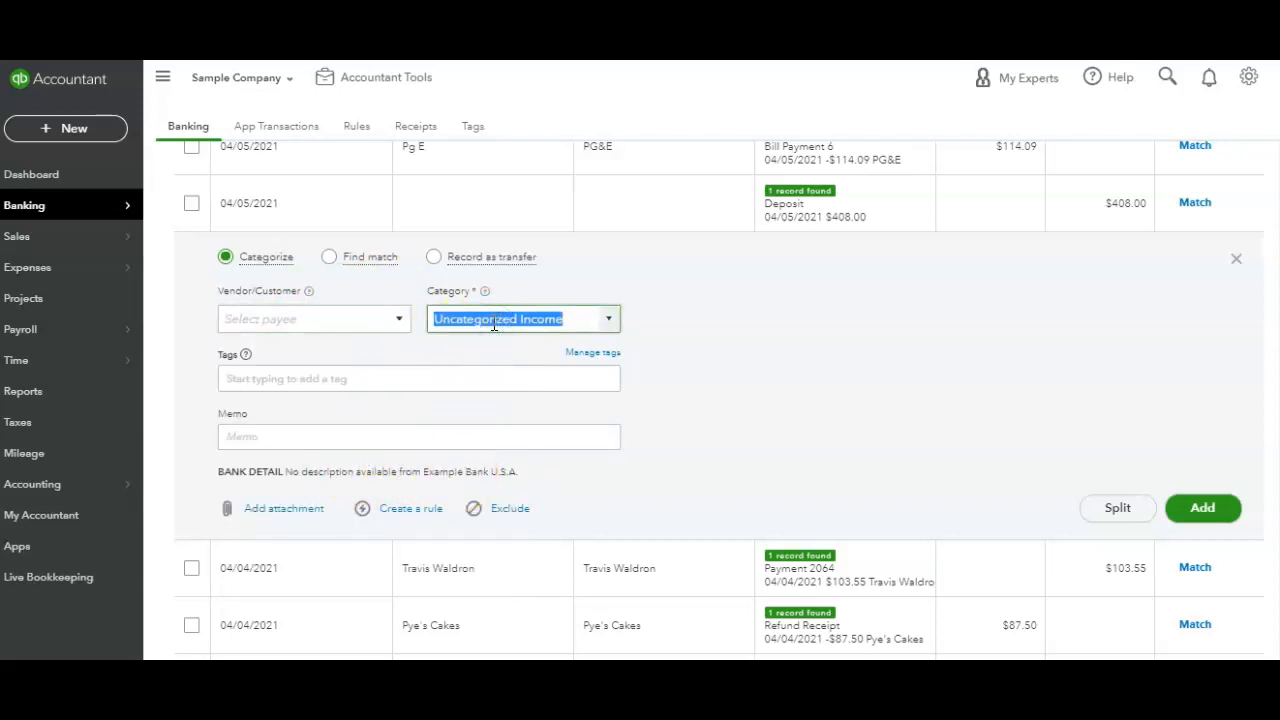
pyautogui.write('fee')
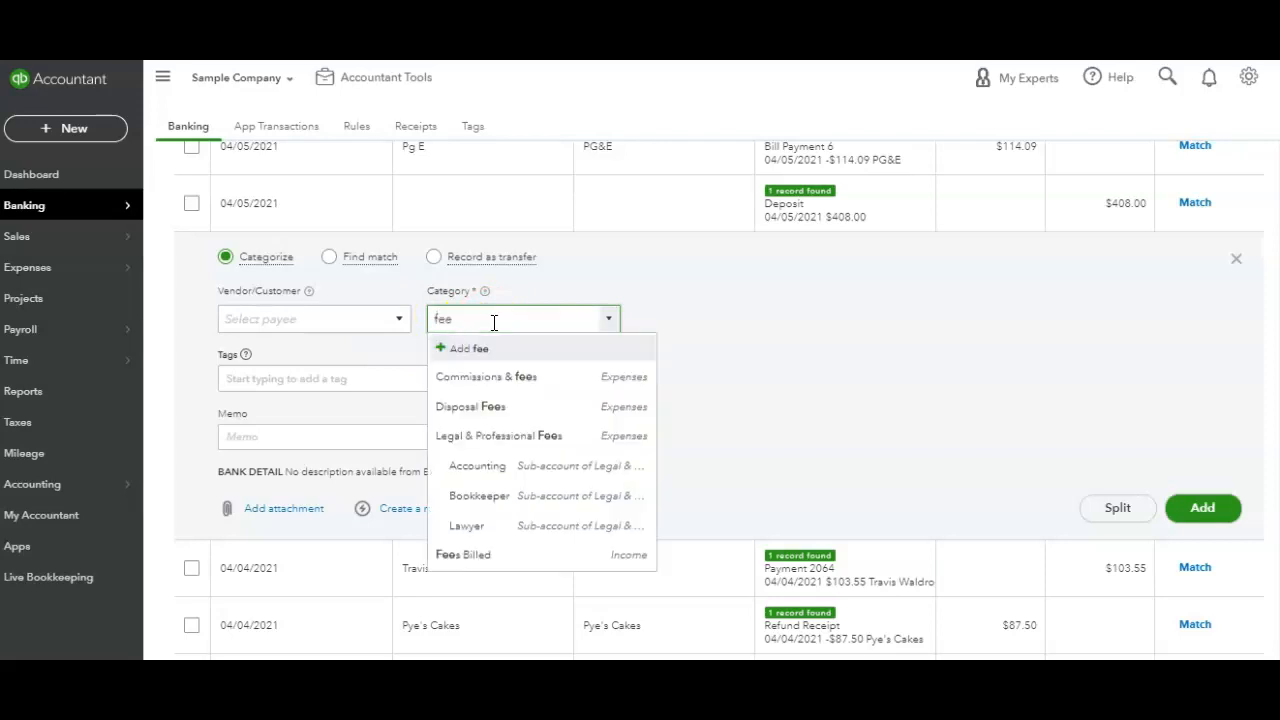
pyautogui.click(553, 560)
pyautogui.click(485, 442)
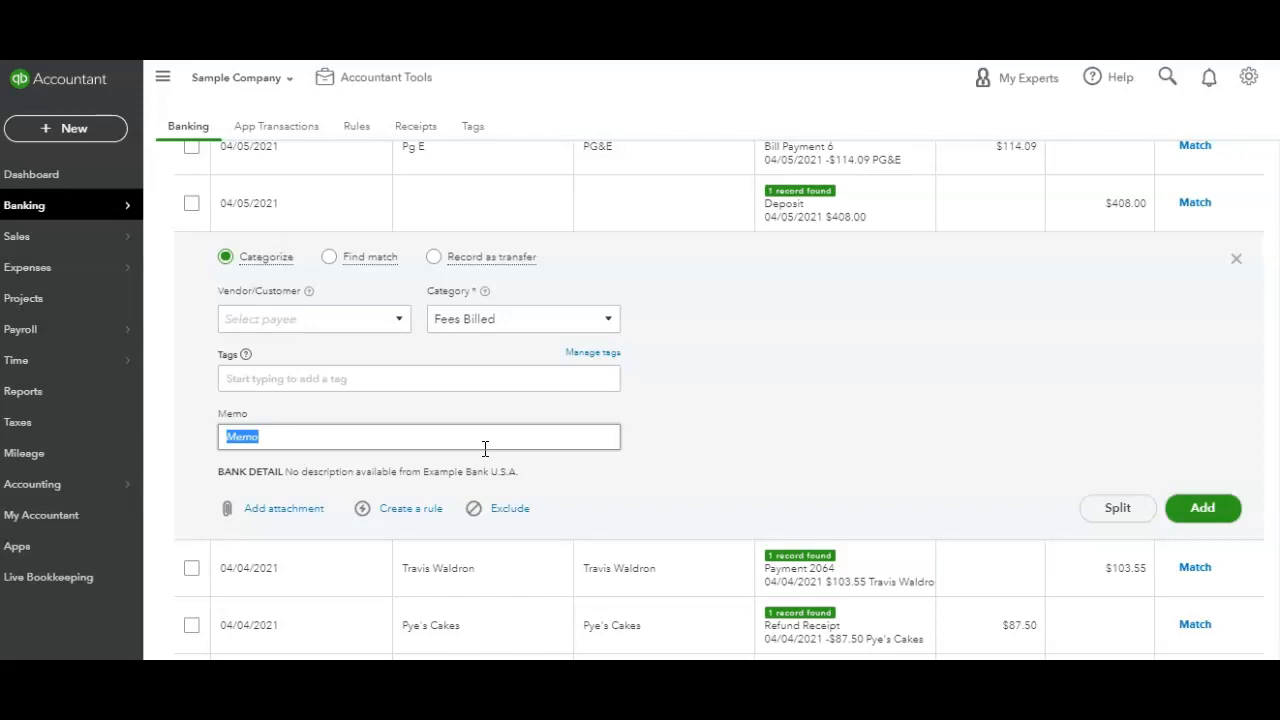
pyautogui.click(462, 445)
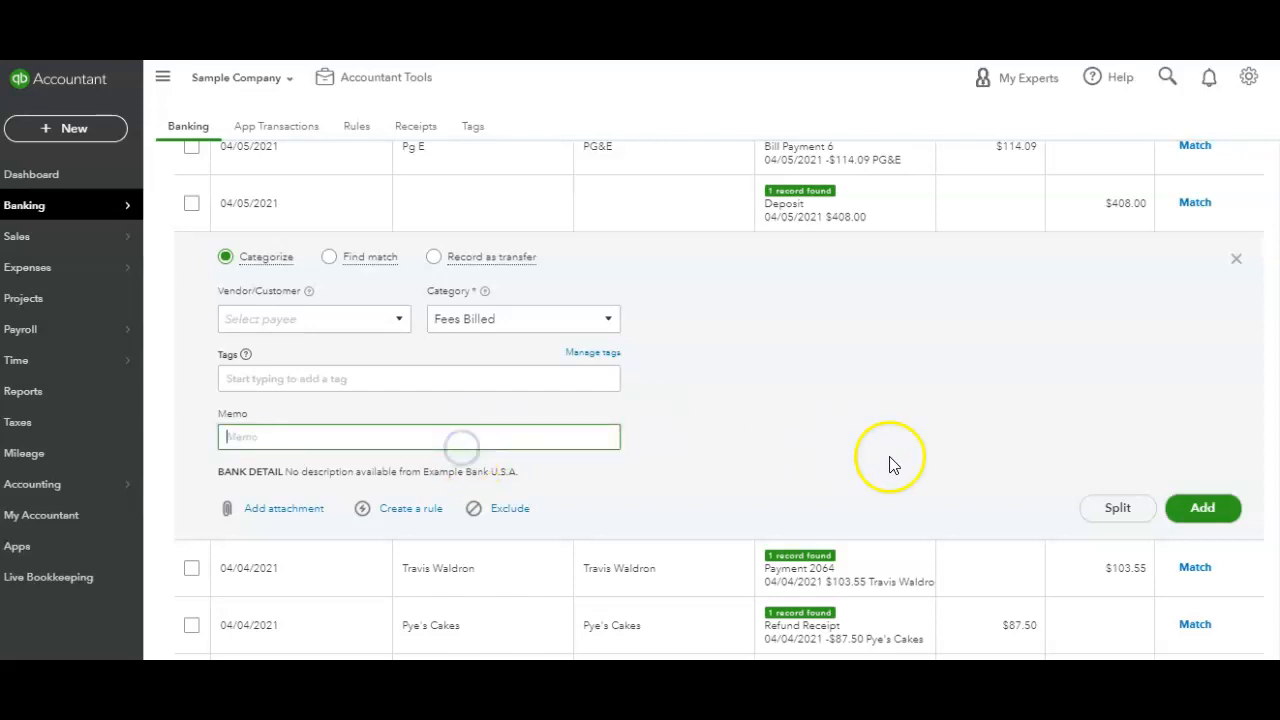
pyautogui.click(1212, 508)
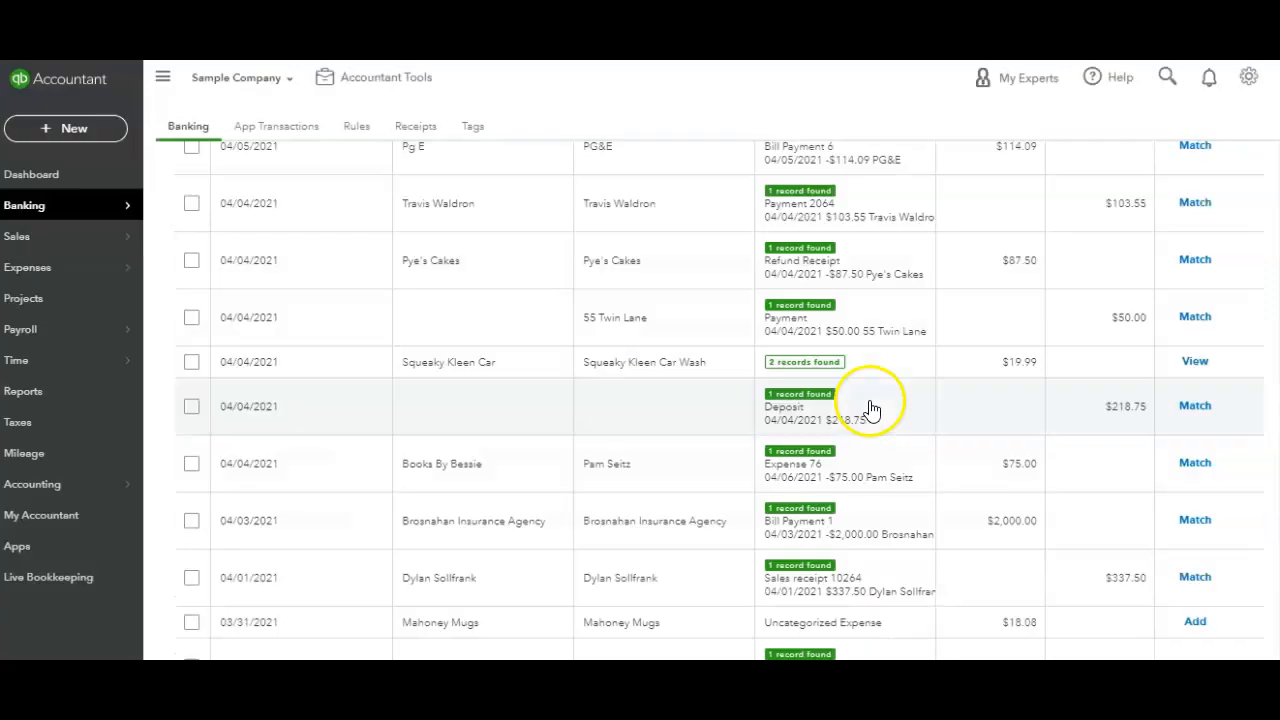